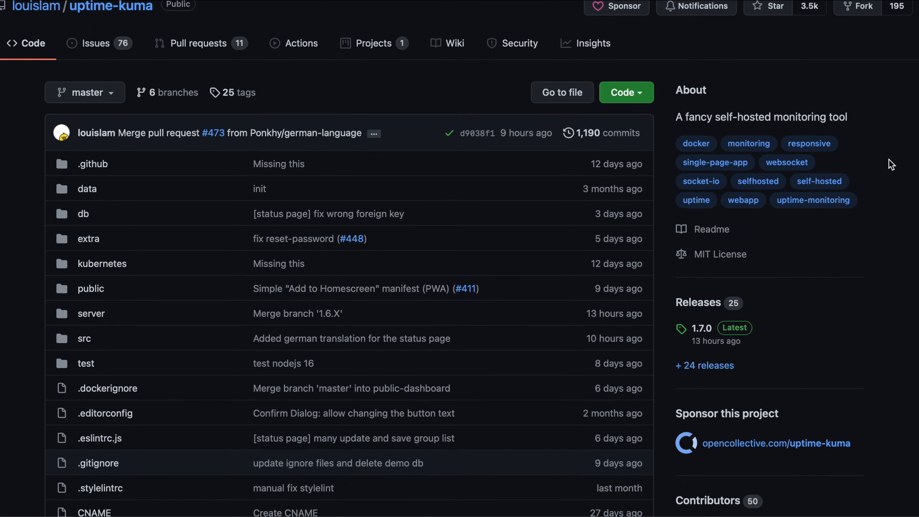
# Read through the uptime-kuma repository page, covering the README's features, installation instructions, update notes and screenshots.
pyautogui.scroll(-4, 891, 165)
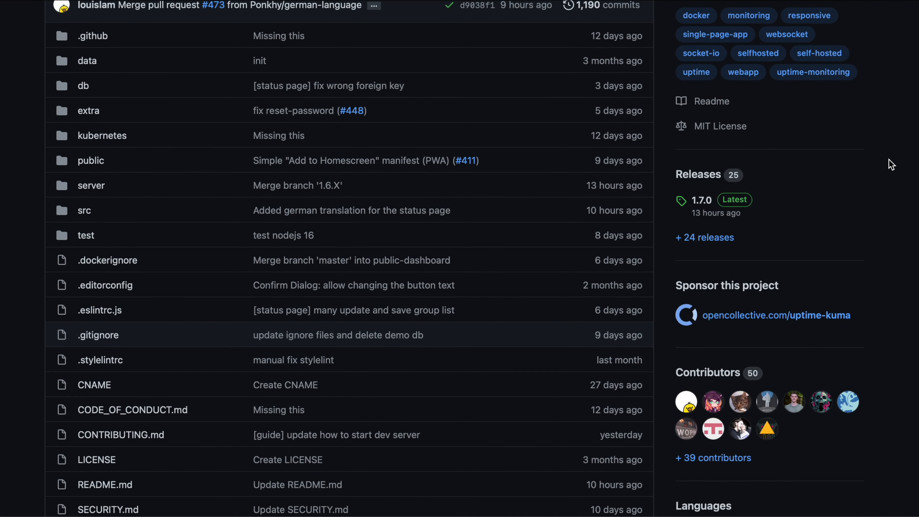
pyautogui.scroll(-5, 891, 165)
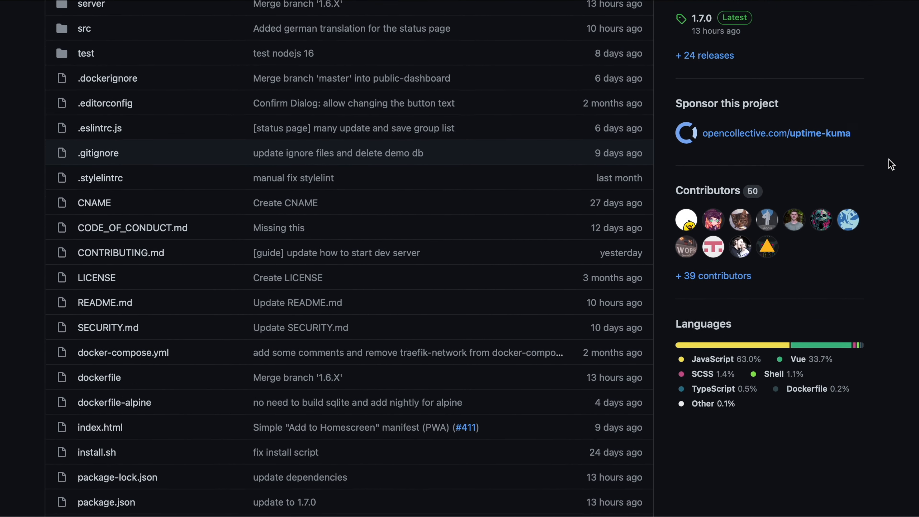
pyautogui.scroll(-5, 890, 164)
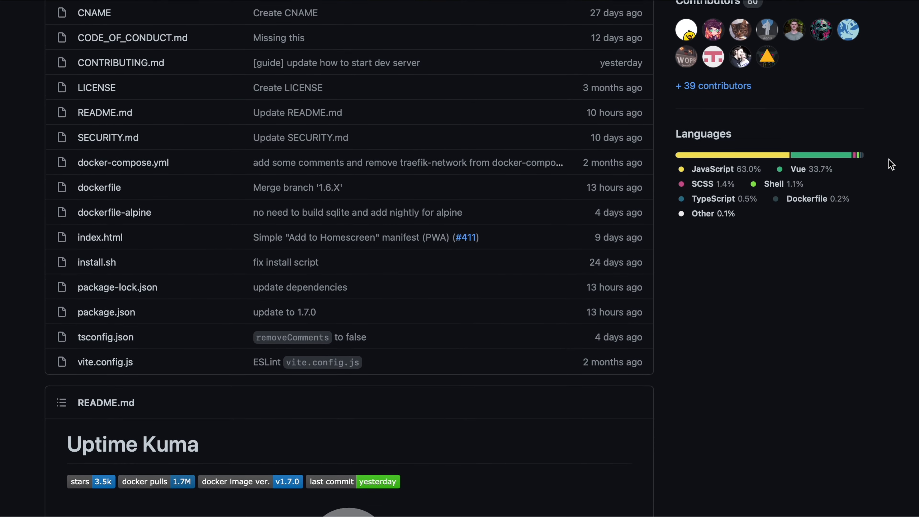
pyautogui.scroll(-6, 891, 165)
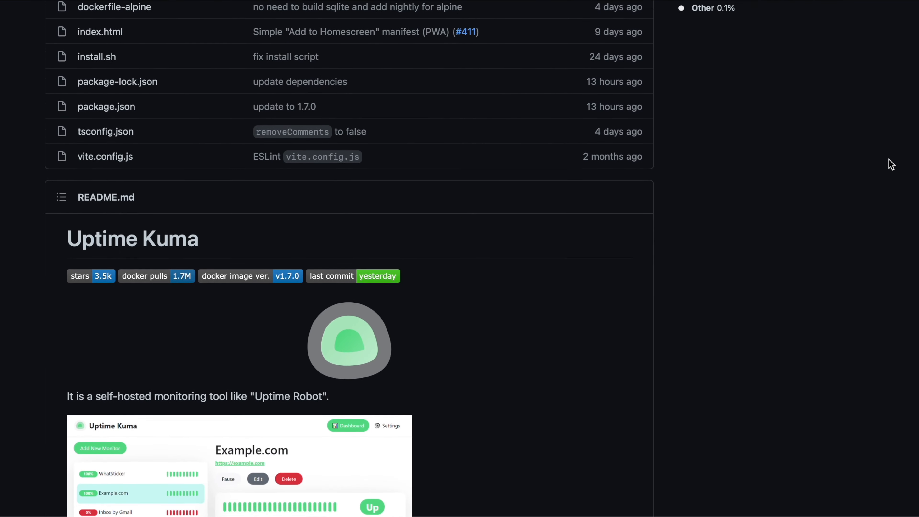
pyautogui.scroll(-2, 891, 165)
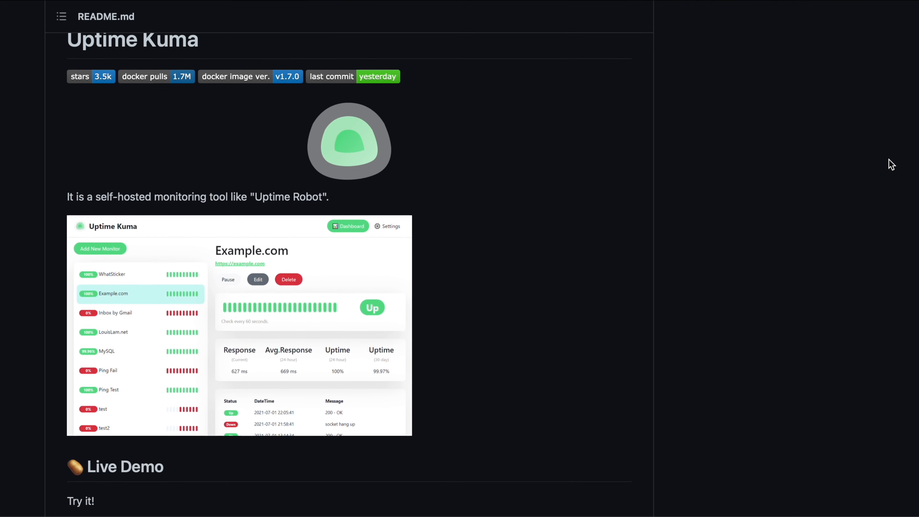
pyautogui.scroll(1, 891, 165)
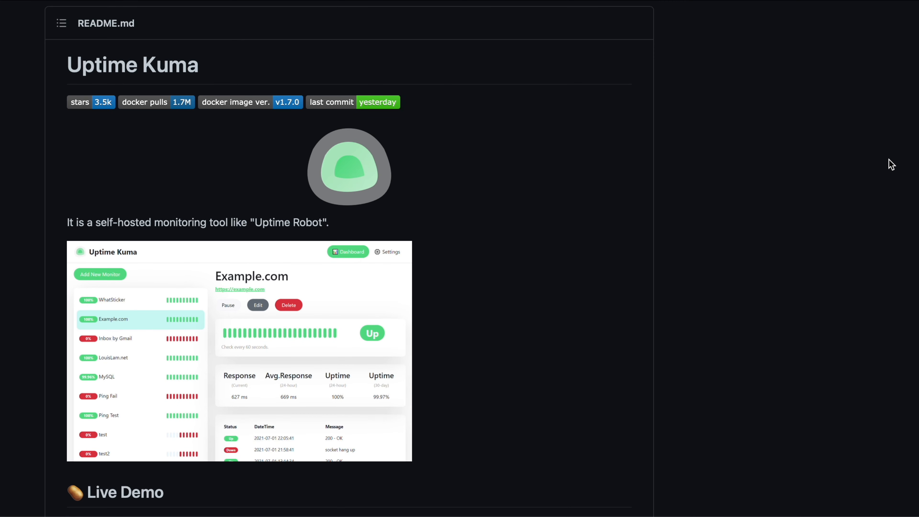
pyautogui.scroll(-5, 890, 165)
pyautogui.scroll(-5, 891, 165)
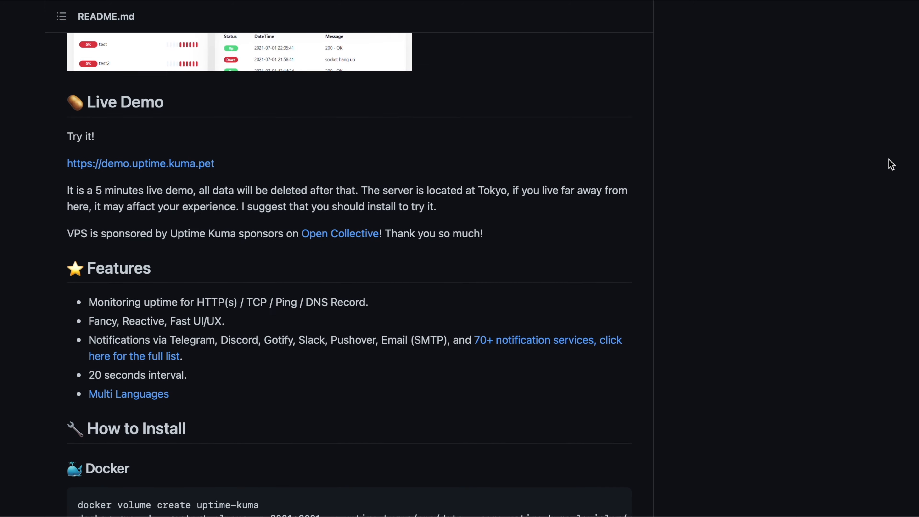
pyautogui.scroll(-6, 891, 164)
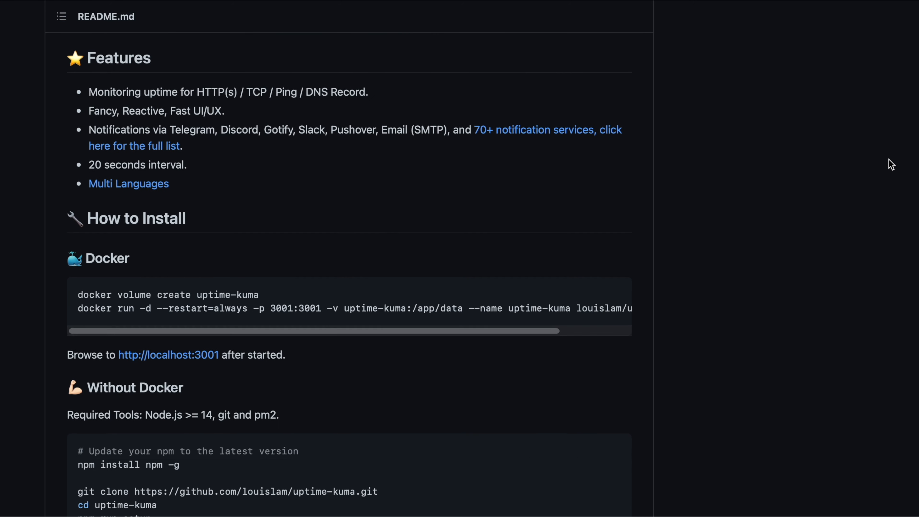
pyautogui.scroll(-2, 891, 165)
pyautogui.scroll(-5, 891, 165)
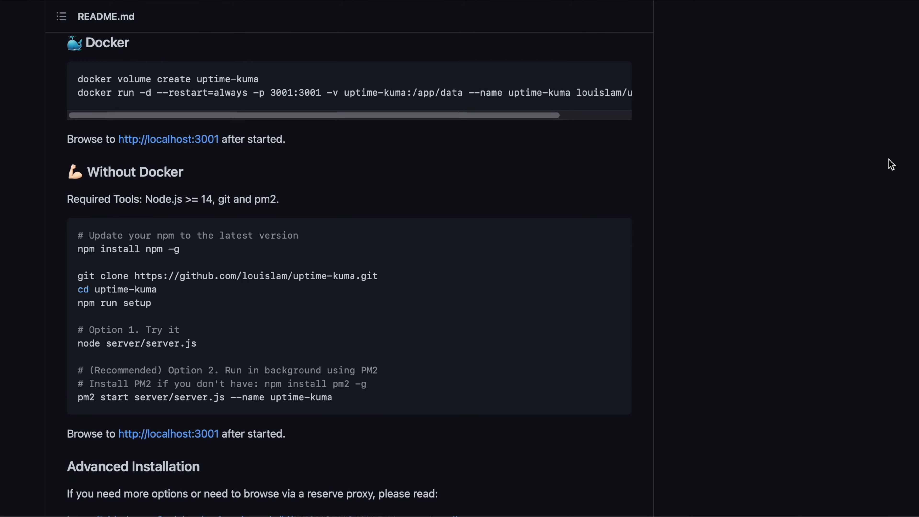
pyautogui.scroll(-5, 893, 176)
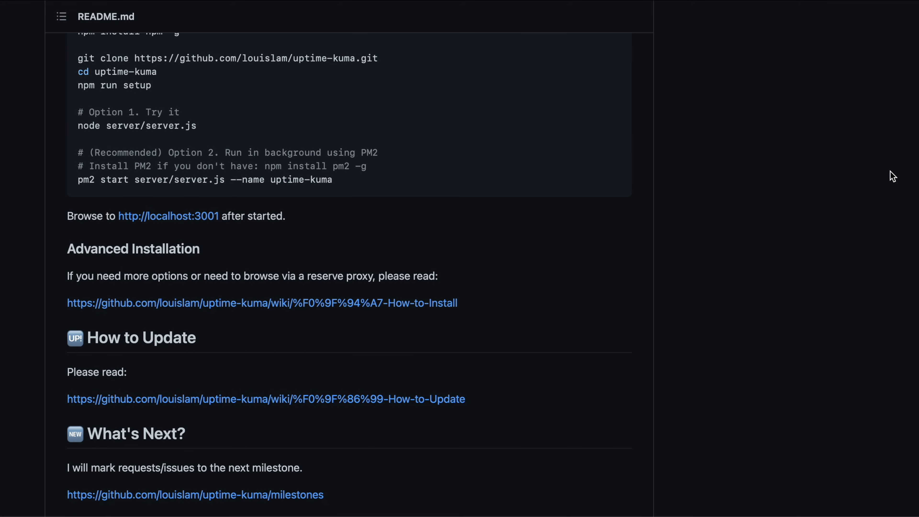
pyautogui.scroll(-5, 892, 176)
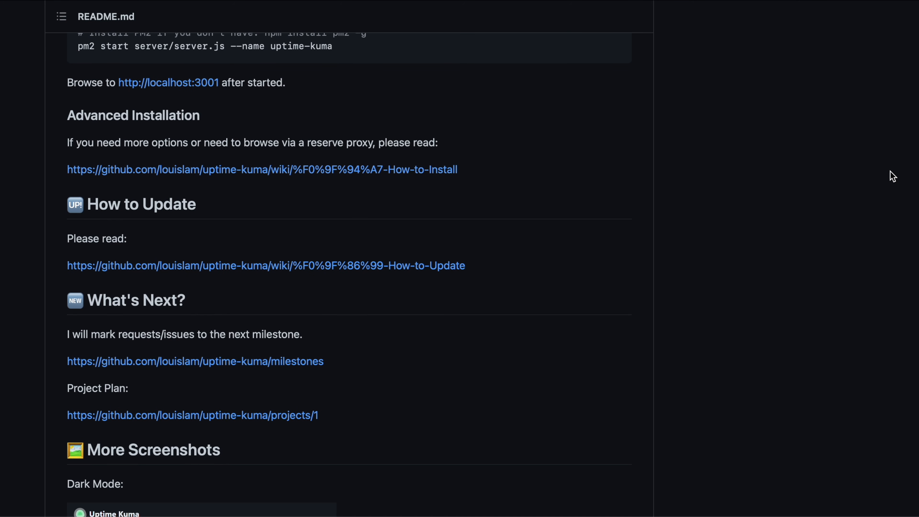
pyautogui.scroll(-4, 892, 177)
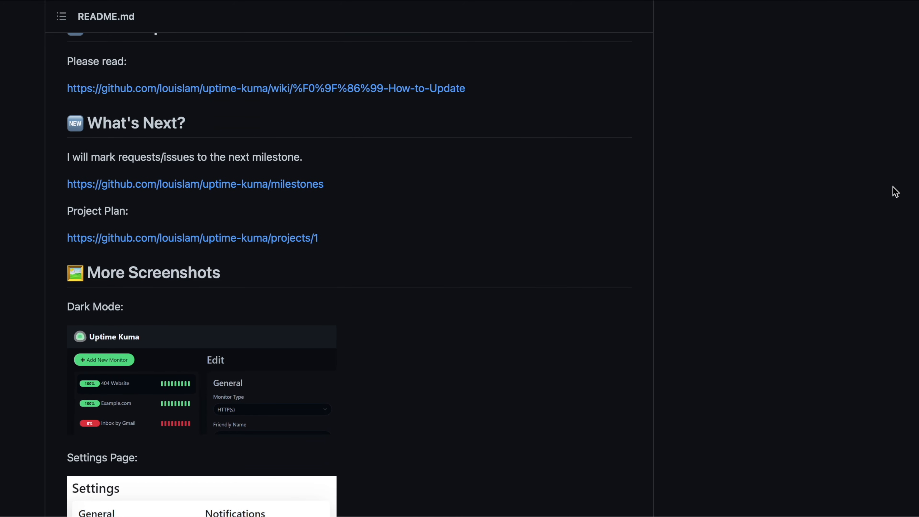
pyautogui.scroll(-1, 893, 190)
pyautogui.scroll(-3, 895, 191)
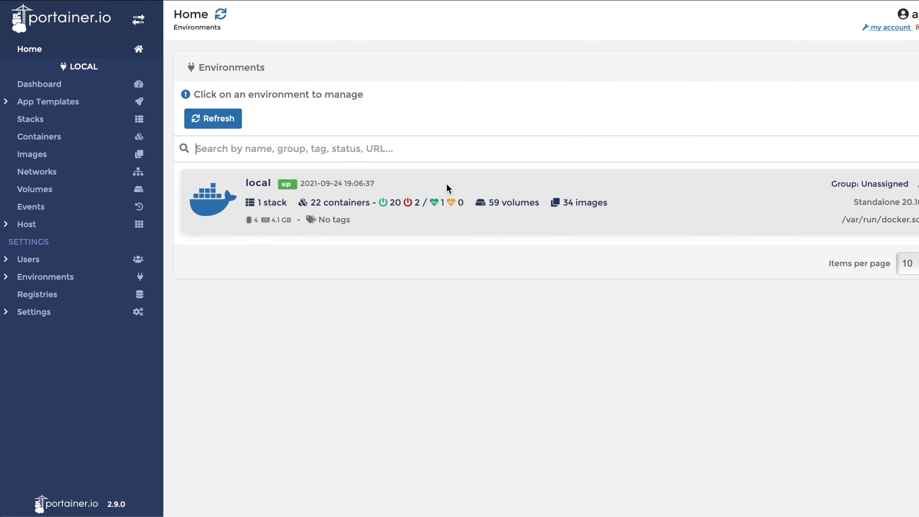
# In Portainer, create a volume named uptimekuma in the local environment with the default local driver.
pyautogui.click(415, 186)
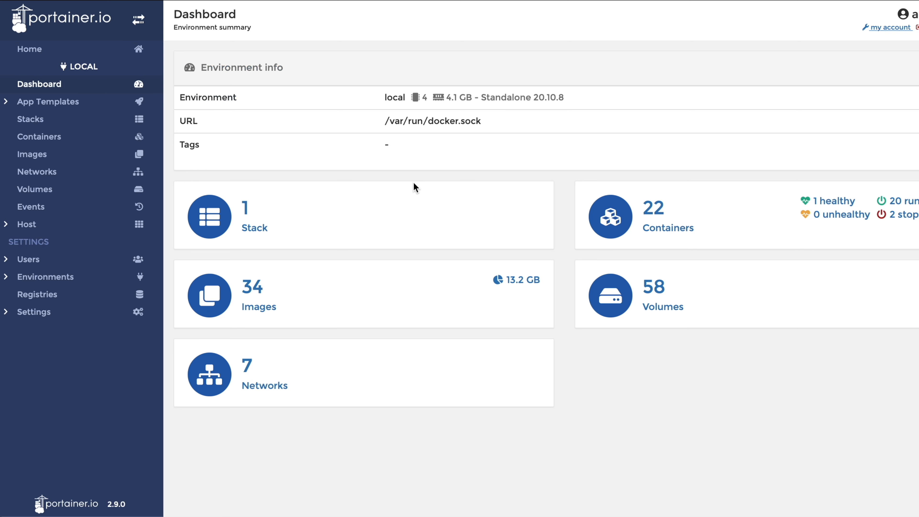
pyautogui.click(621, 286)
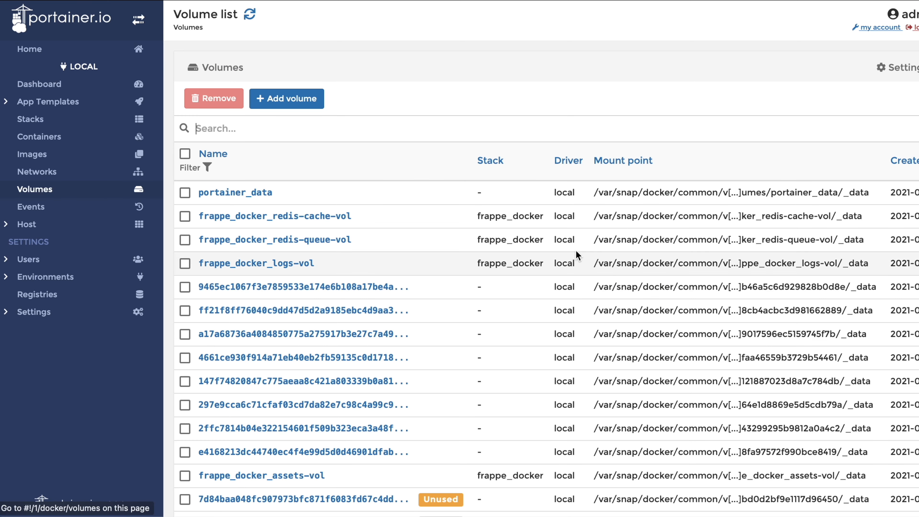
pyautogui.click(305, 99)
pyautogui.click(323, 80)
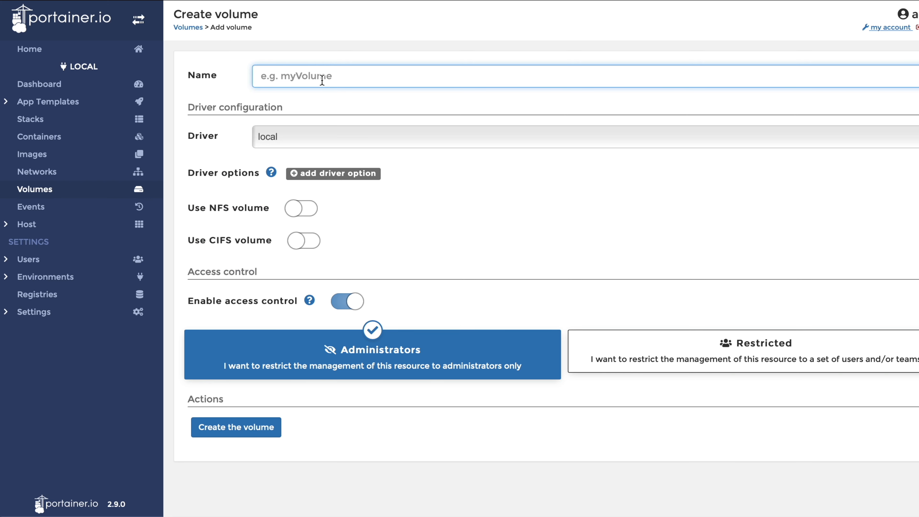
pyautogui.write('uptimekuma')
pyautogui.click(216, 431)
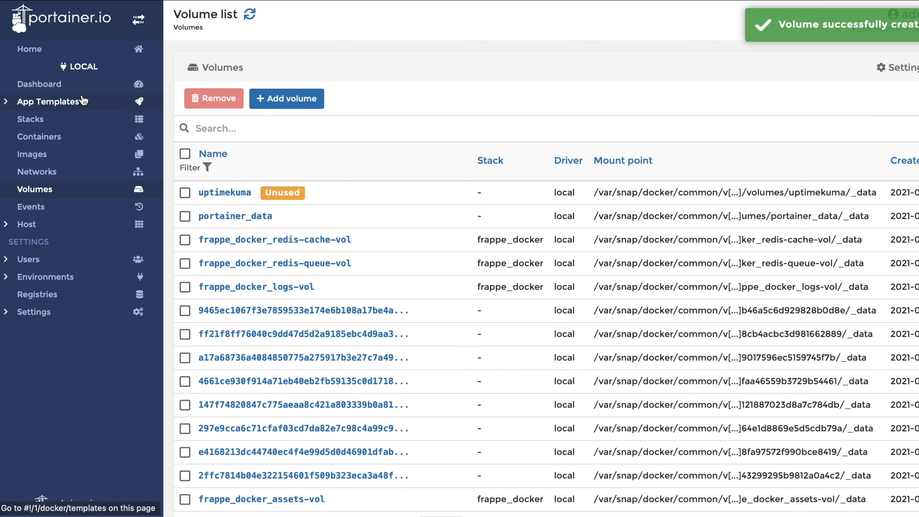
# Start a new container named UptimeKuma using the DockerHub image louislam/uptime-kuma.
pyautogui.click(75, 141)
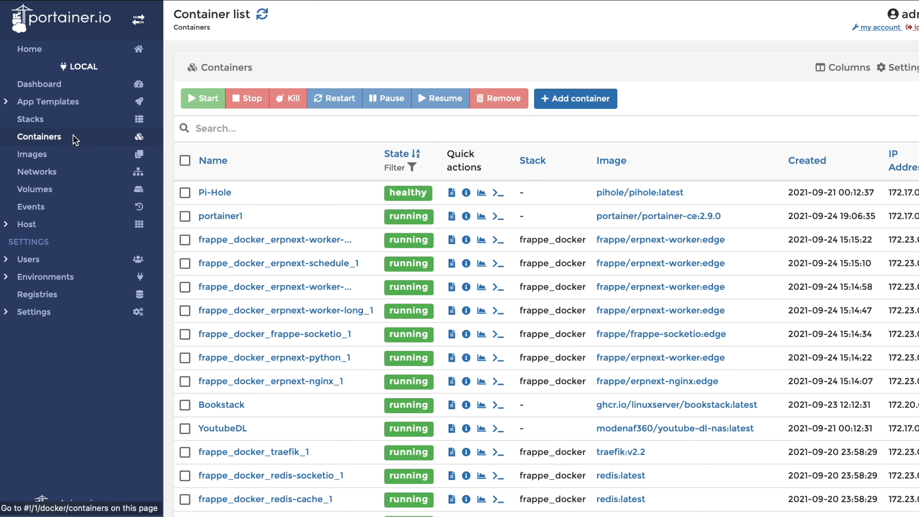
pyautogui.click(571, 98)
pyautogui.click(541, 78)
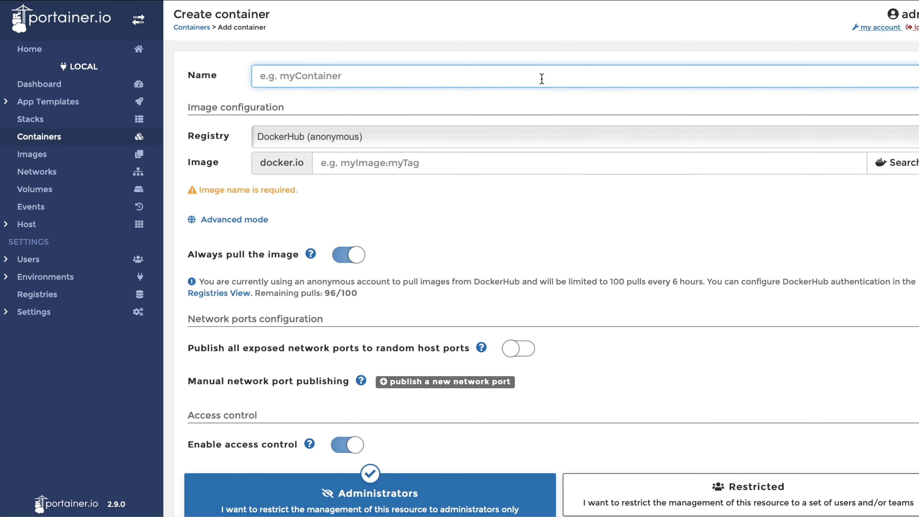
pyautogui.write('UptimeKuma')
pyautogui.click(544, 163)
pyautogui.write('louis')
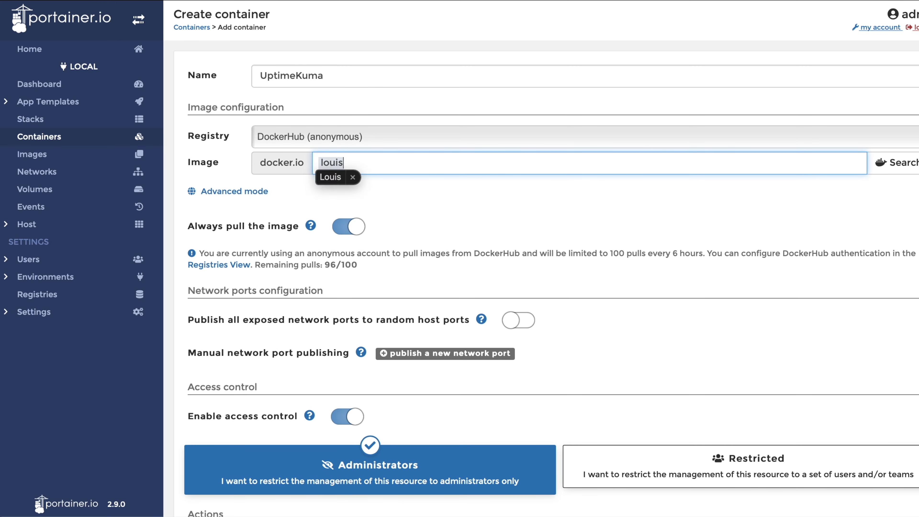
pyautogui.write('lam/uptime')
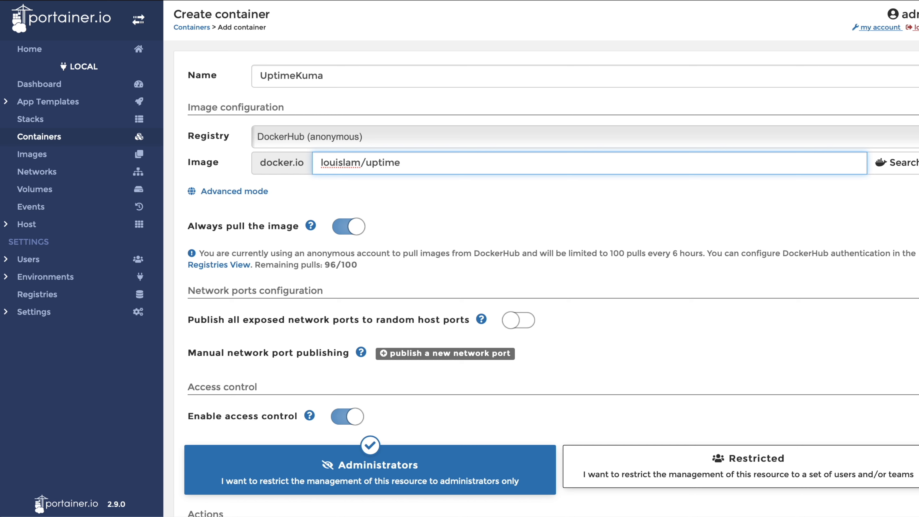
pyautogui.write('-kuma')
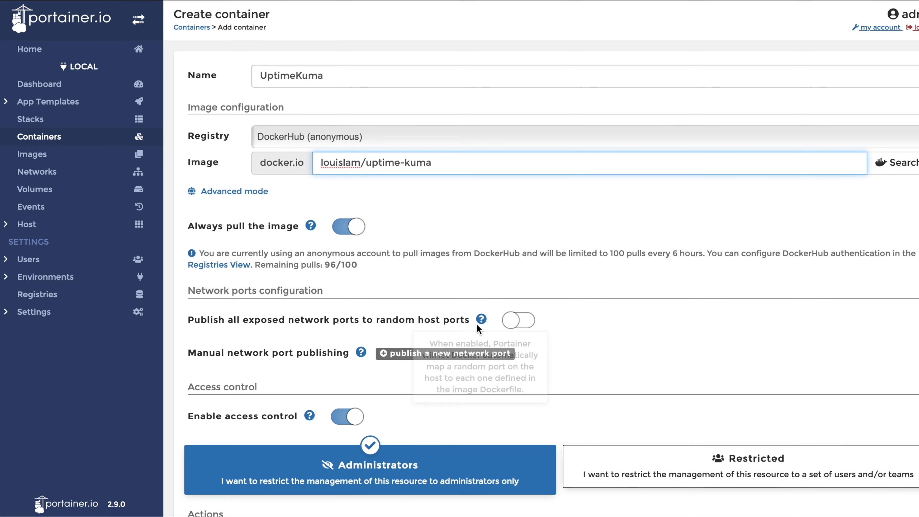
# Publish host port 3001 to container port 3001 for the new container.
pyautogui.click(454, 358)
pyautogui.click(380, 376)
pyautogui.write('3001')
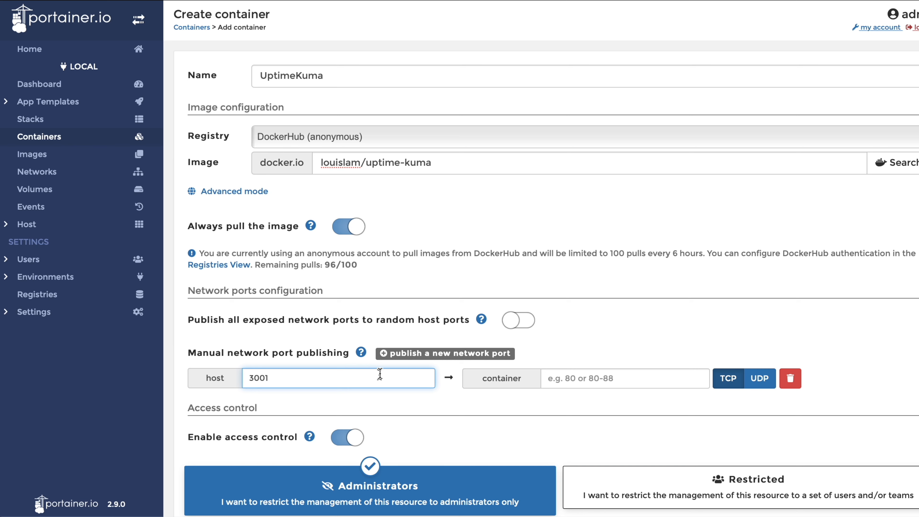
pyautogui.click(590, 377)
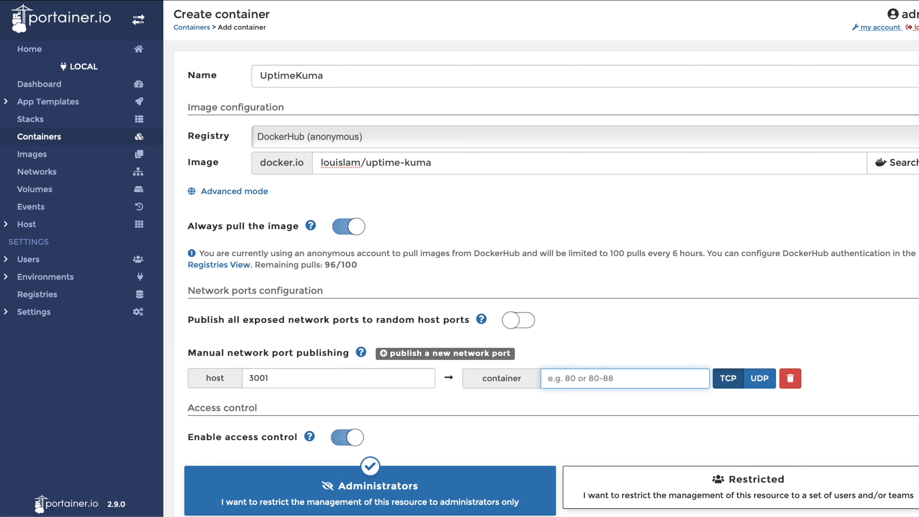
pyautogui.write('3001')
# Map the container path /app/data to the uptimekuma volume in the advanced container settings.
pyautogui.scroll(-7, 848, 348)
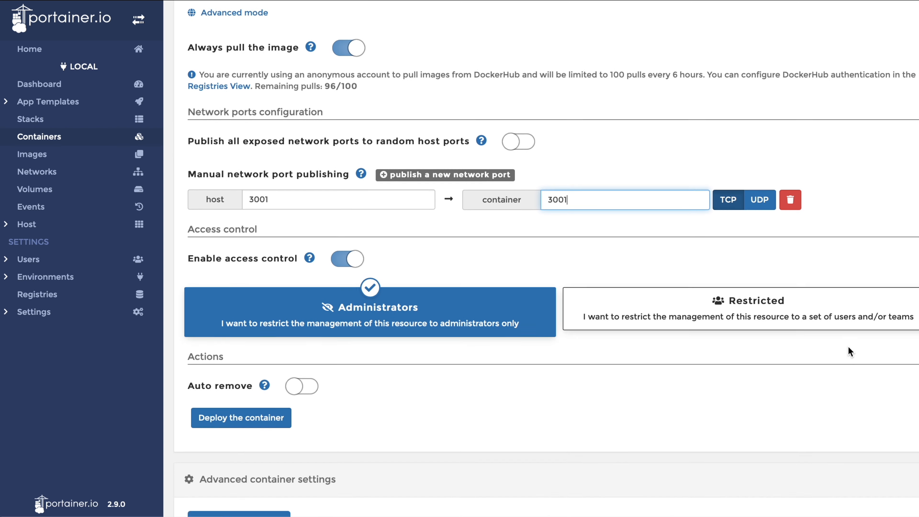
pyautogui.scroll(-1, 848, 346)
pyautogui.scroll(-5, 848, 346)
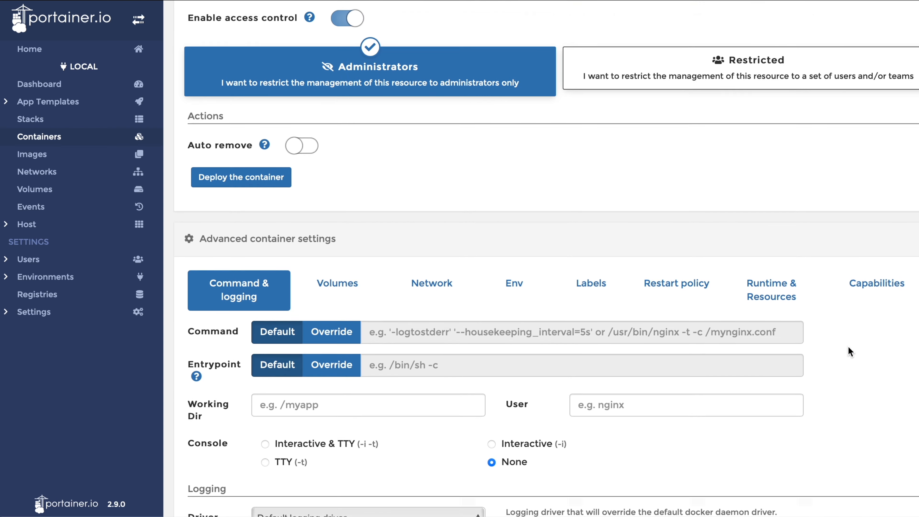
pyautogui.scroll(-1, 848, 346)
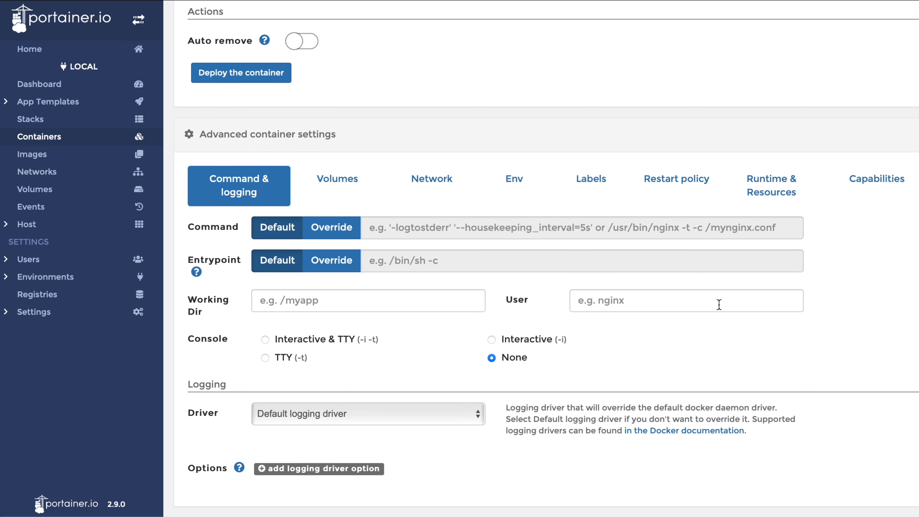
pyautogui.click(357, 178)
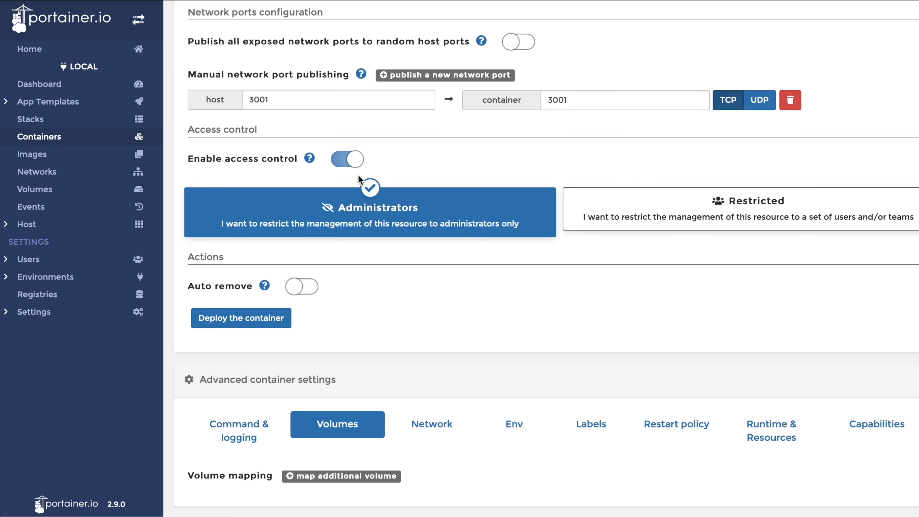
pyautogui.click(335, 482)
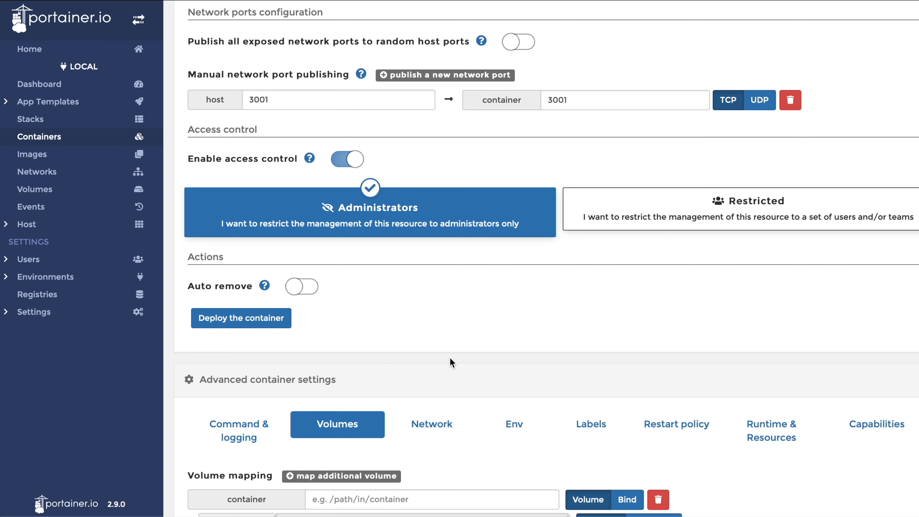
pyautogui.scroll(-2, 398, 433)
pyautogui.click(389, 445)
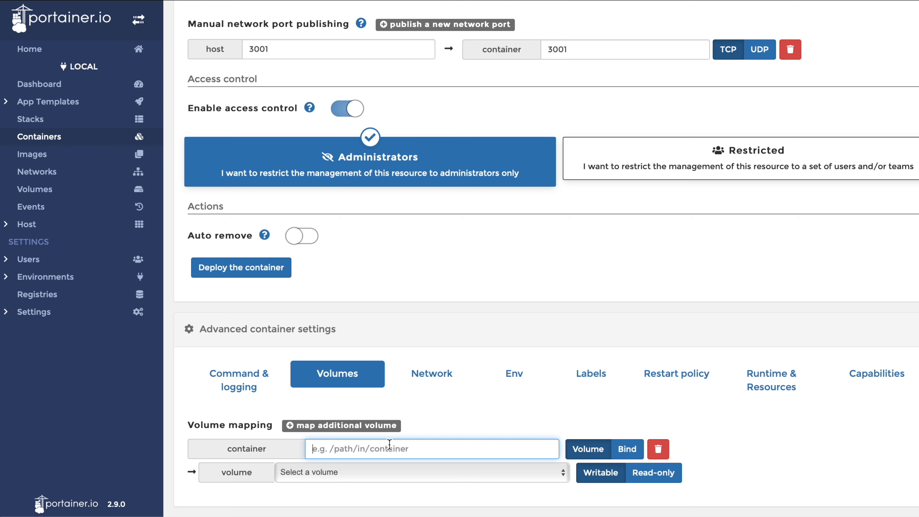
pyautogui.write('/app/data')
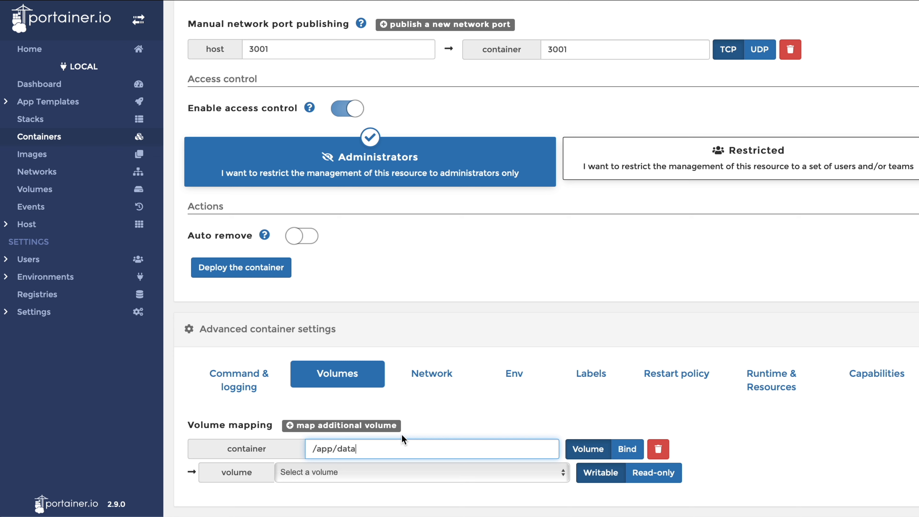
pyautogui.click(385, 472)
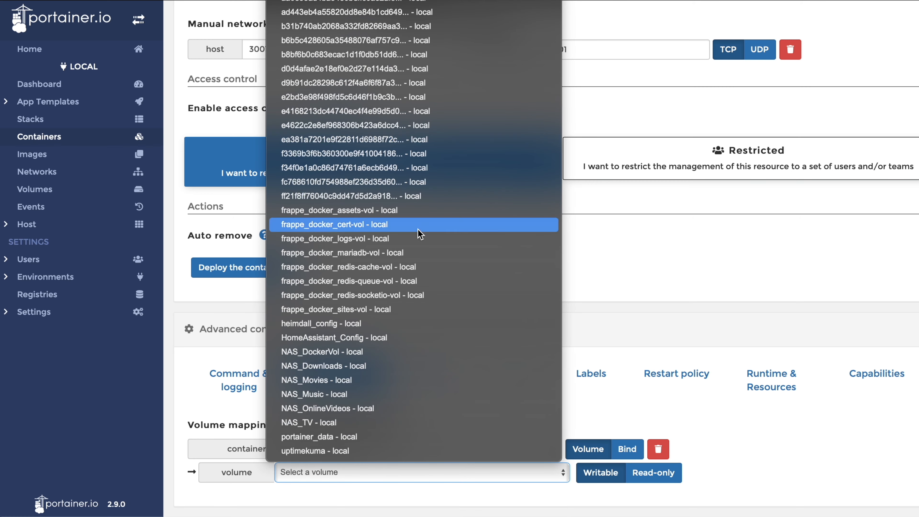
pyautogui.click(312, 451)
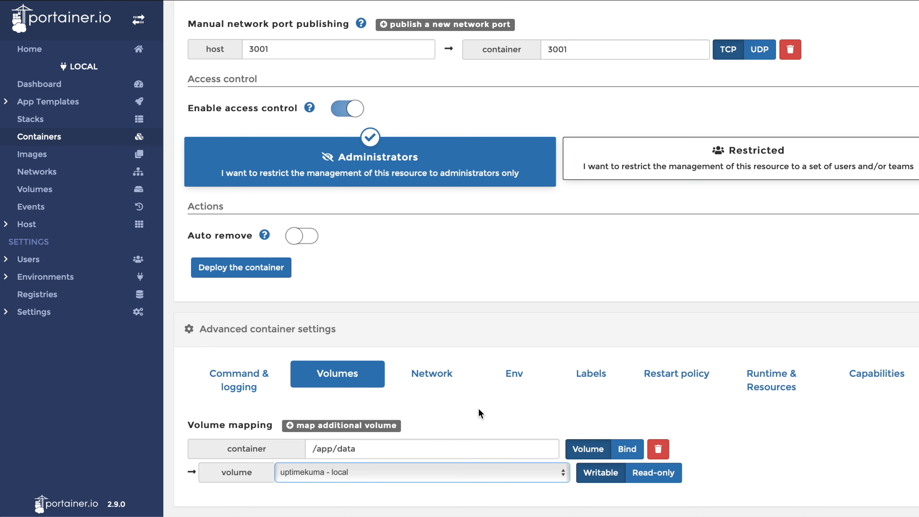
# Set the container's restart policy to Always.
pyautogui.click(676, 373)
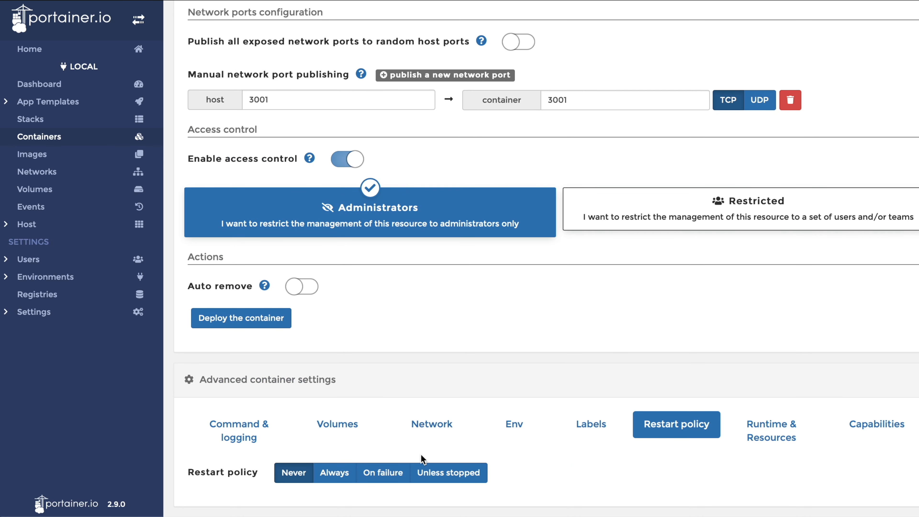
pyautogui.click(342, 479)
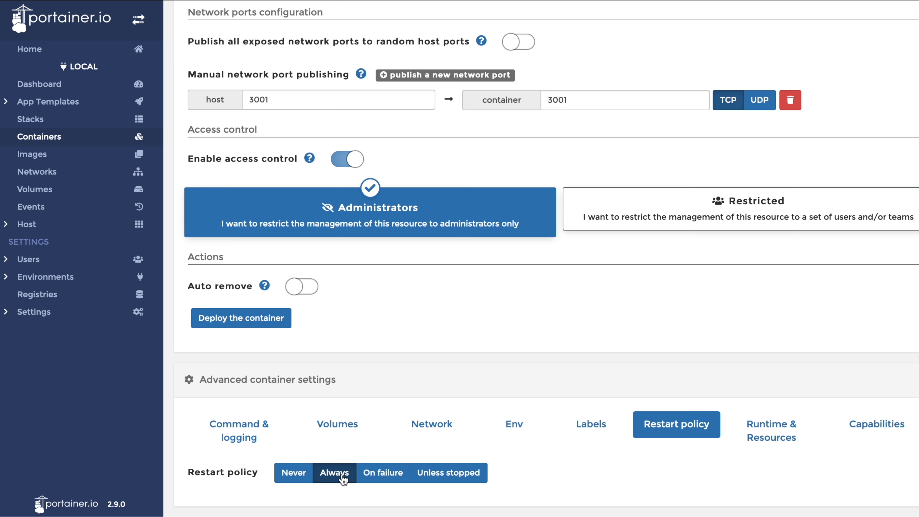
# Deploy the UptimeKuma container and check its logs down to the latest entries.
pyautogui.click(274, 324)
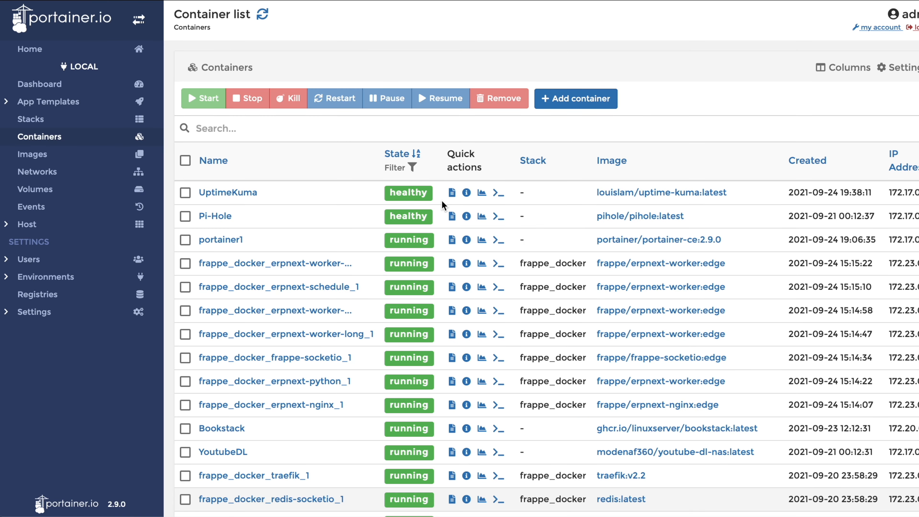
pyautogui.click(452, 192)
pyautogui.scroll(-4, 451, 190)
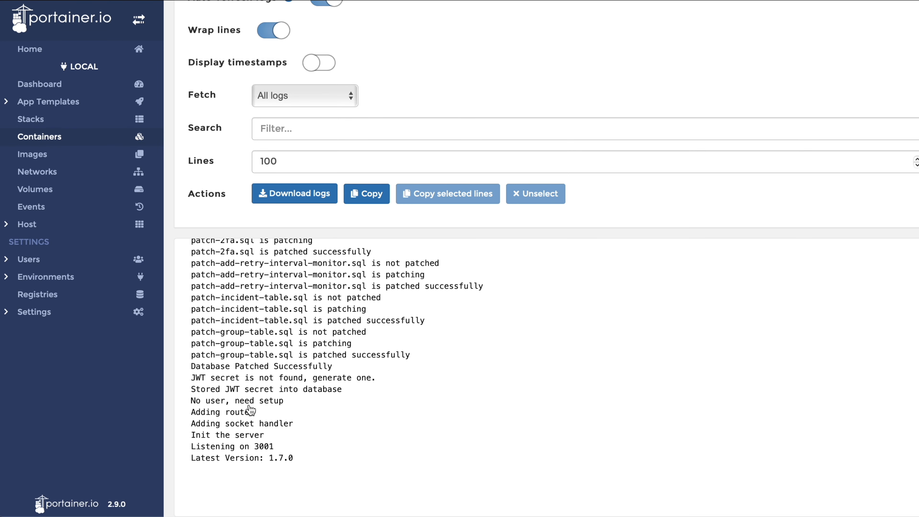
# Return to the container list and open Uptime Kuma's web page through the UptimeKuma container's published port.
pyautogui.click(86, 140)
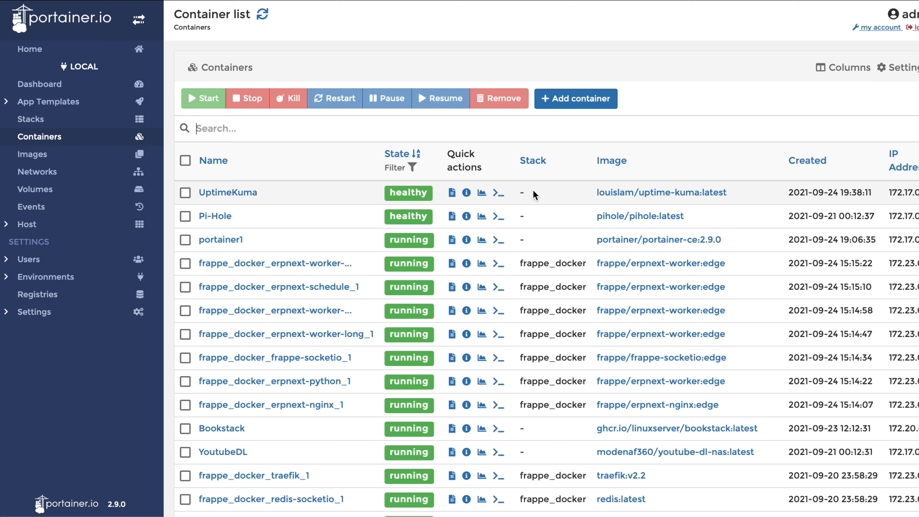
pyautogui.hscroll(5, 533, 190)
pyautogui.click(826, 181)
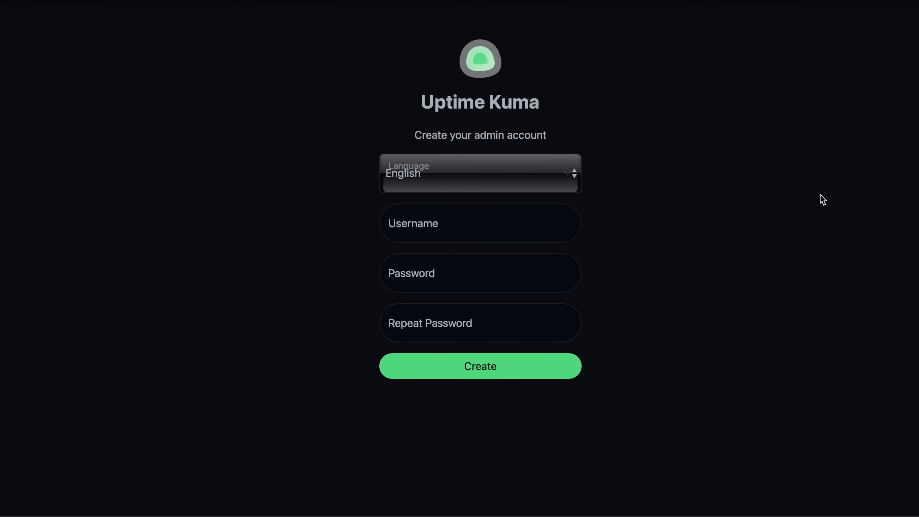
# Create the Uptime Kuma admin account in English, entering the username and the account password with its repetition.
pyautogui.click(560, 167)
pyautogui.click(560, 166)
pyautogui.click(501, 213)
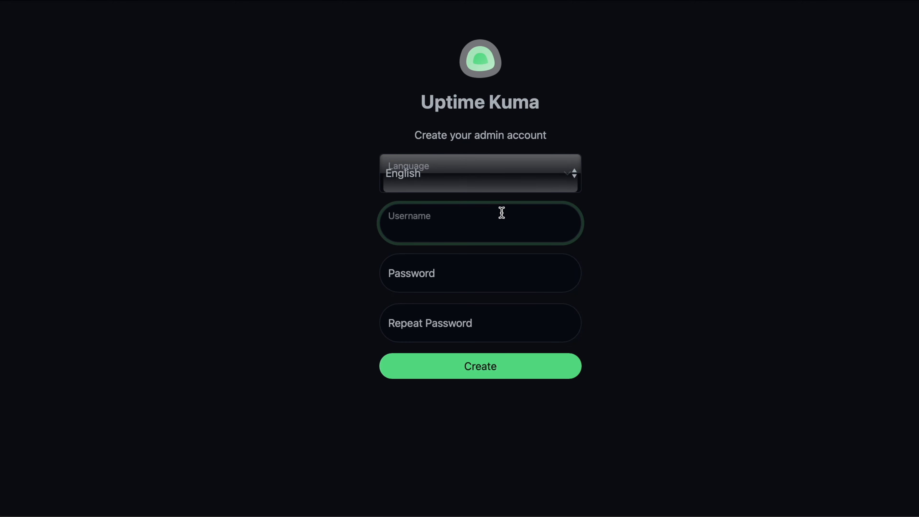
pyautogui.write('Stryker')
pyautogui.press('Tab')
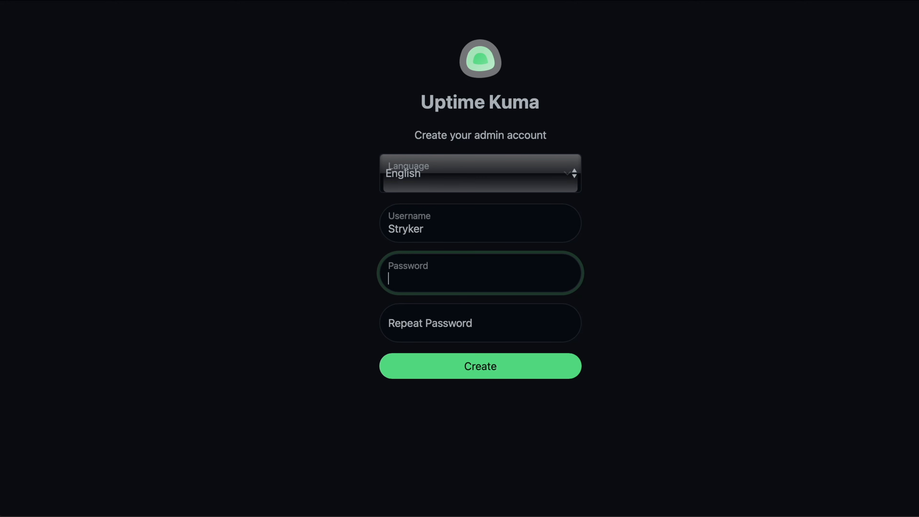
pyautogui.write('********')
pyautogui.press('Tab')
pyautogui.write('********')
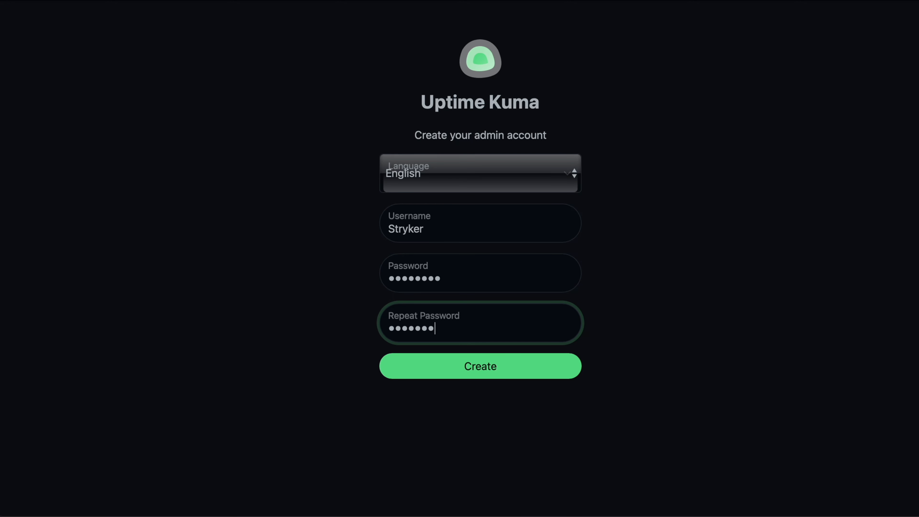
pyautogui.click(511, 376)
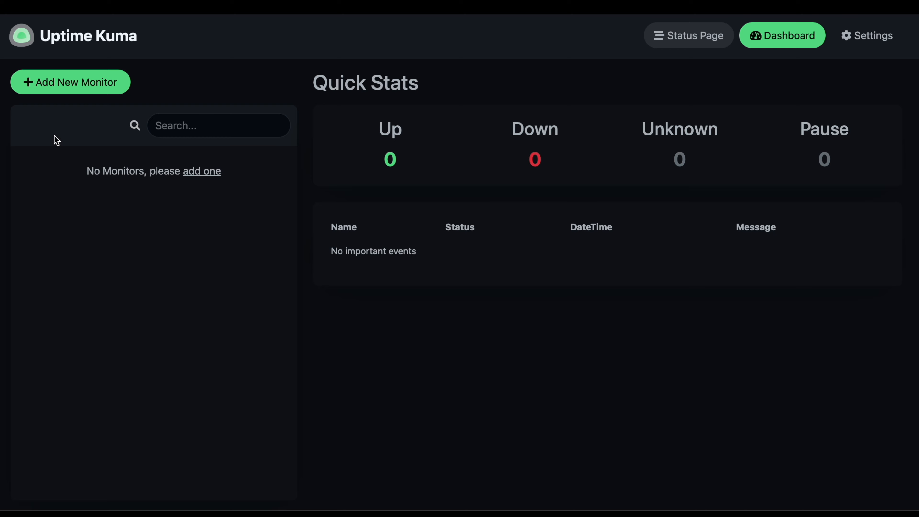
# Start a new Ping monitor with the friendly name Google and the hostname google.com.
pyautogui.click(54, 93)
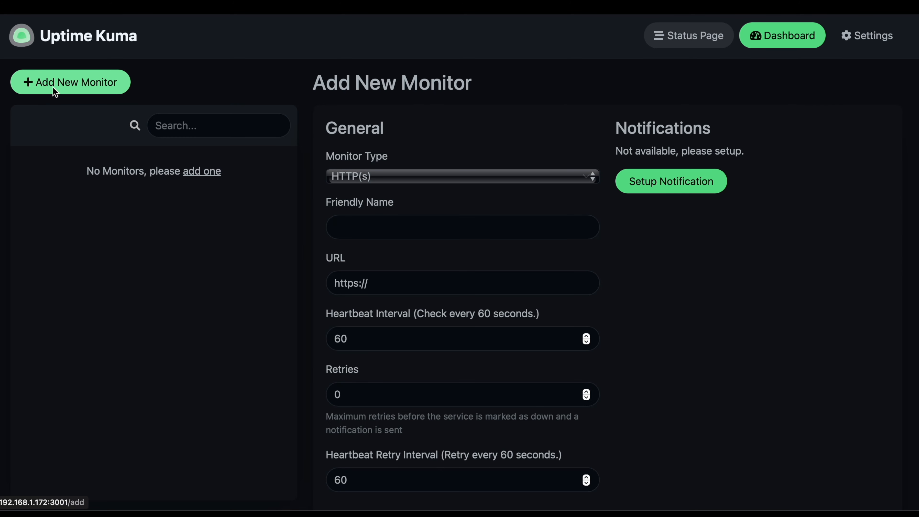
pyautogui.click(368, 181)
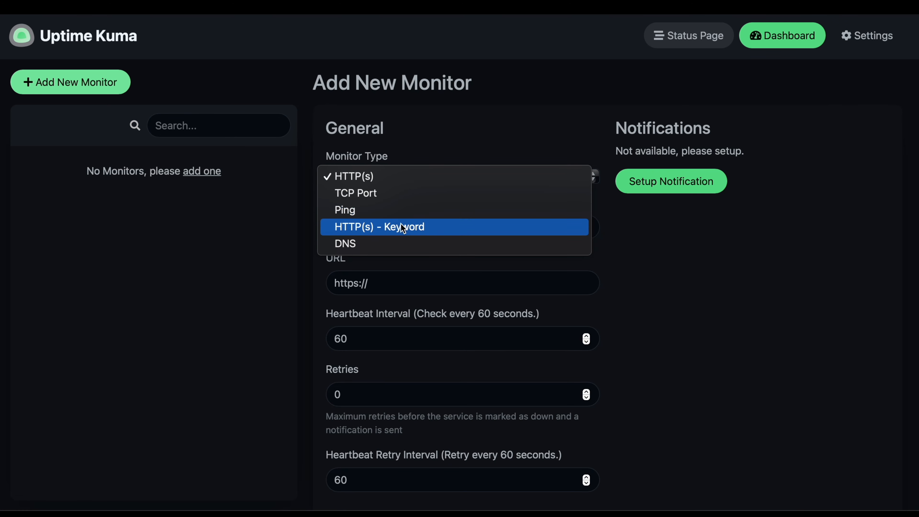
pyautogui.click(493, 215)
pyautogui.click(482, 227)
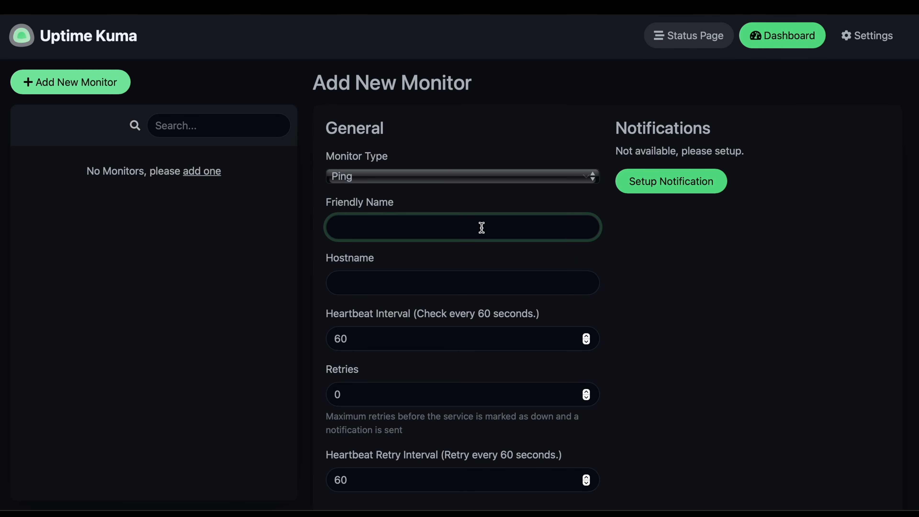
pyautogui.write('Google')
pyautogui.press('Tab')
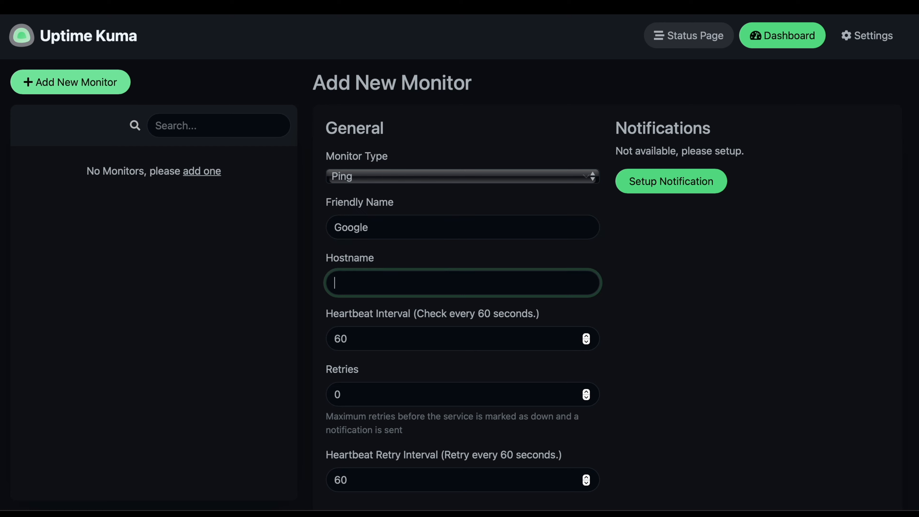
pyautogui.write('google.com')
# Review the Google monitor's remaining settings and the notification types offered in the notification setup, then close the setup.
pyautogui.scroll(-3, 617, 305)
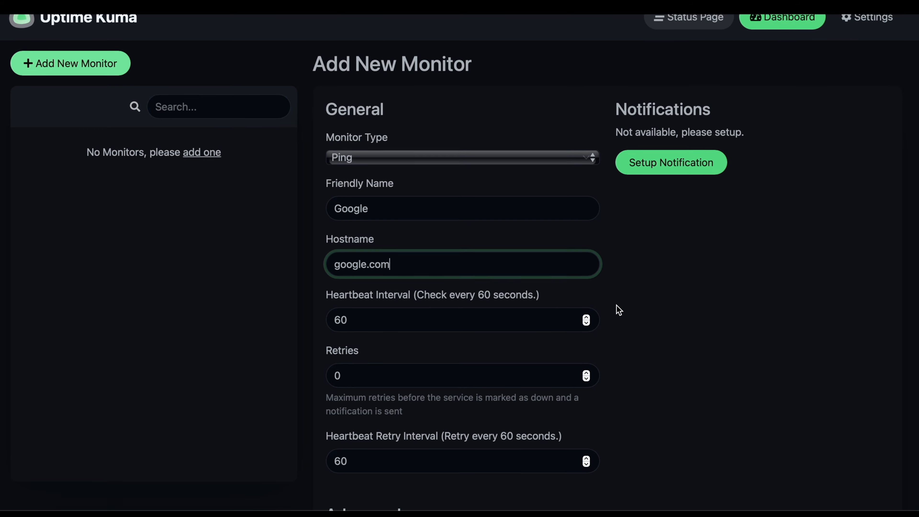
pyautogui.scroll(-3, 616, 305)
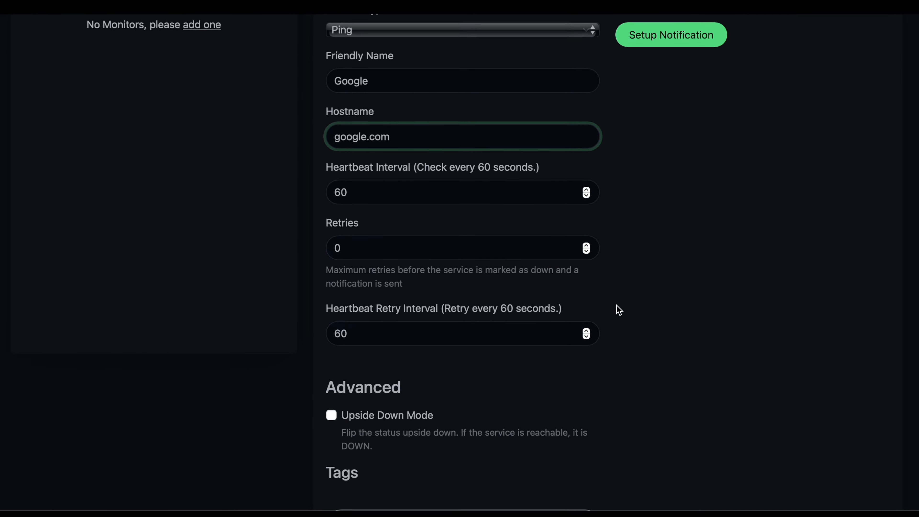
pyautogui.scroll(-3, 616, 306)
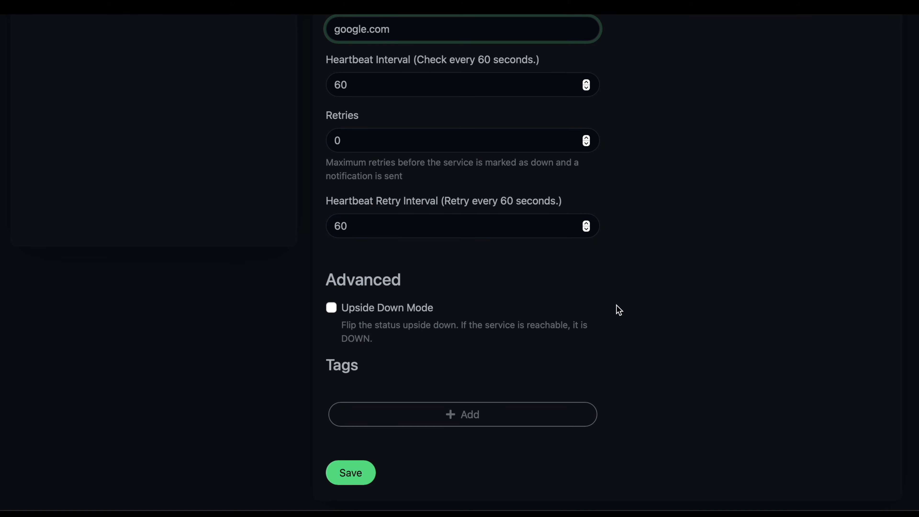
pyautogui.scroll(6, 616, 305)
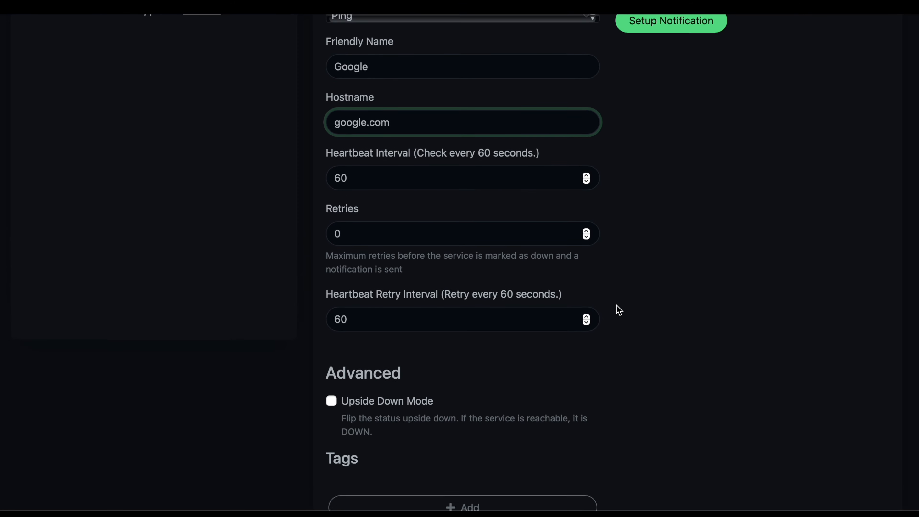
pyautogui.click(672, 94)
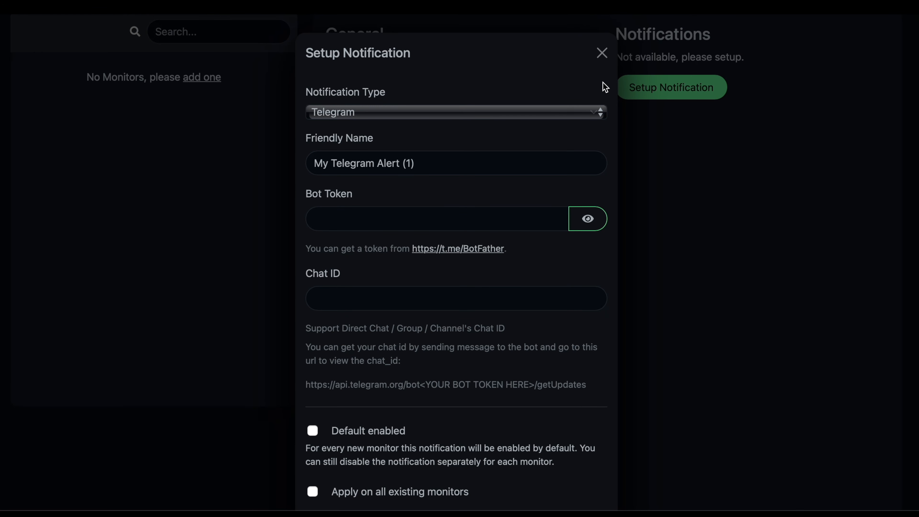
pyautogui.scroll(-1, 603, 87)
pyautogui.click(544, 101)
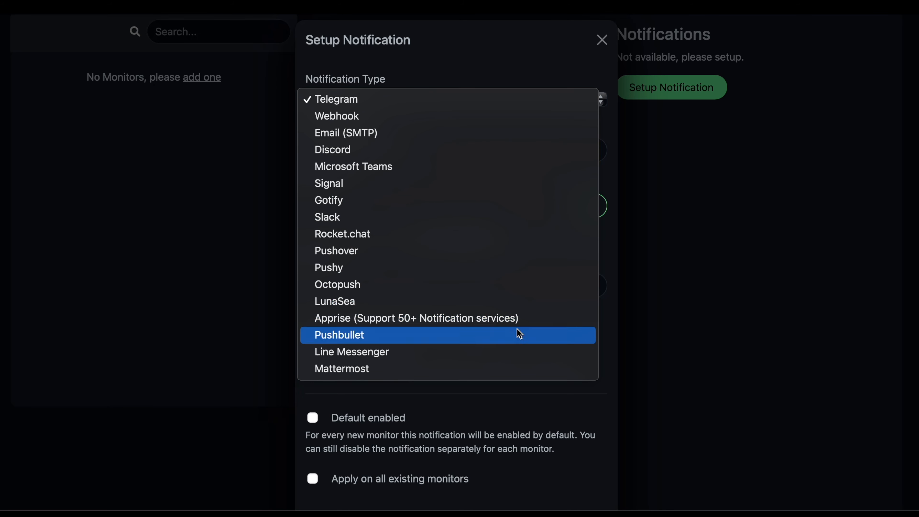
pyautogui.click(498, 412)
pyautogui.scroll(-3, 495, 409)
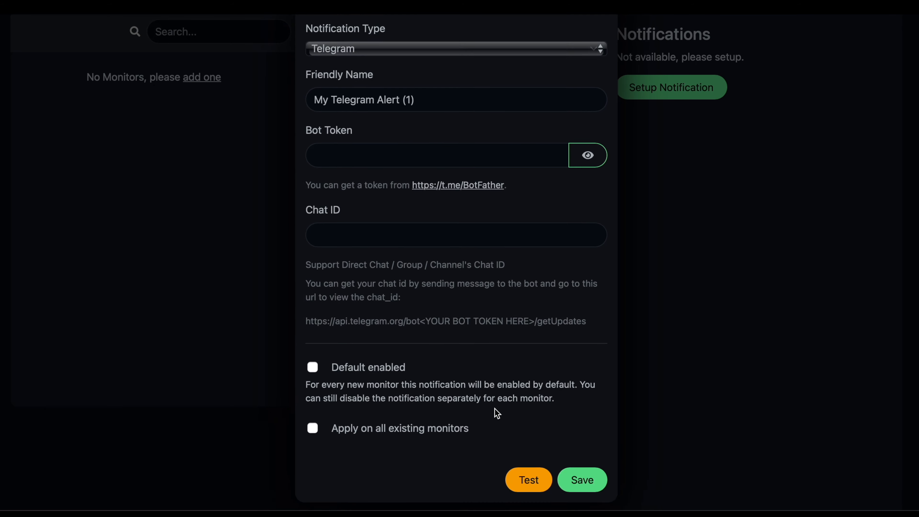
pyautogui.scroll(4, 508, 383)
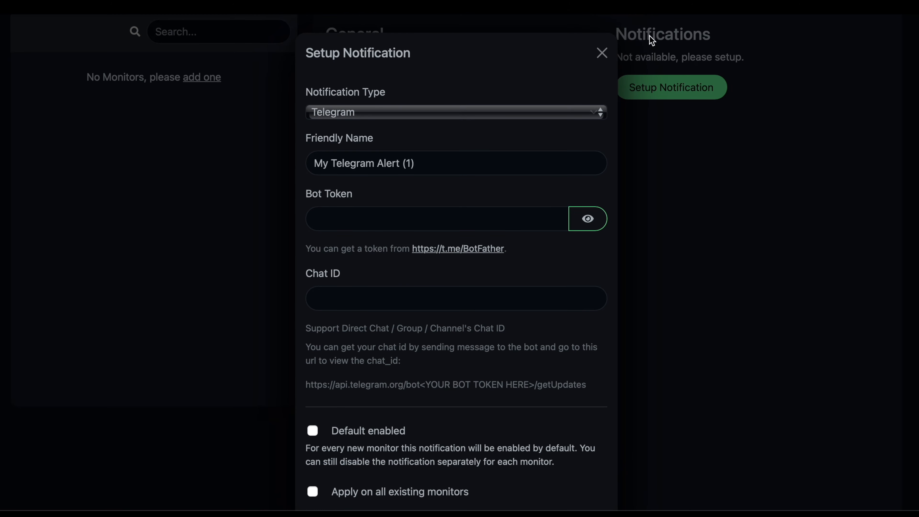
pyautogui.click(602, 57)
# Save the Google monitor and look over its status details.
pyautogui.scroll(-5, 678, 185)
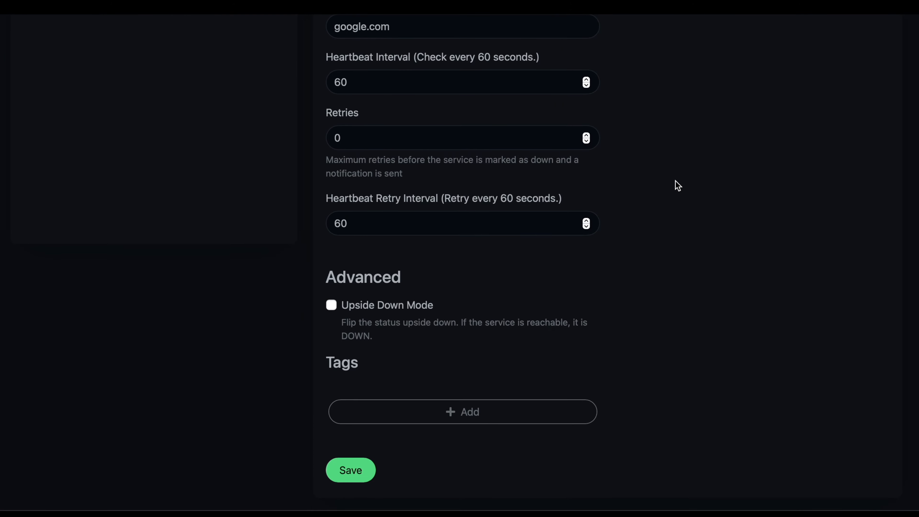
pyautogui.click(354, 474)
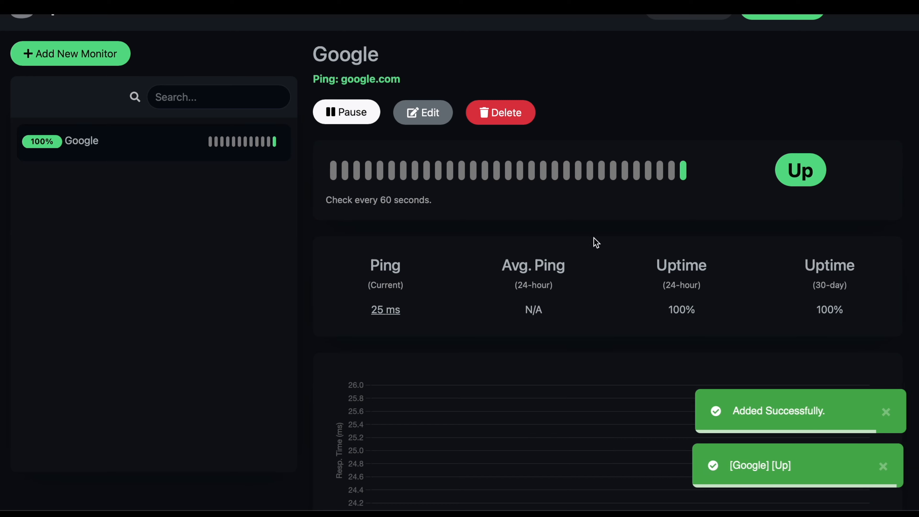
pyautogui.scroll(-2, 596, 242)
pyautogui.scroll(2, 593, 238)
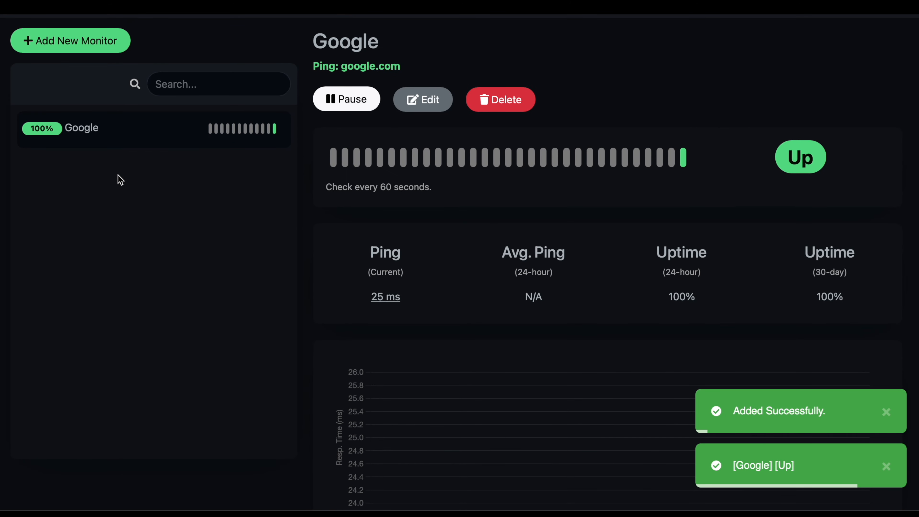
pyautogui.scroll(1, 118, 175)
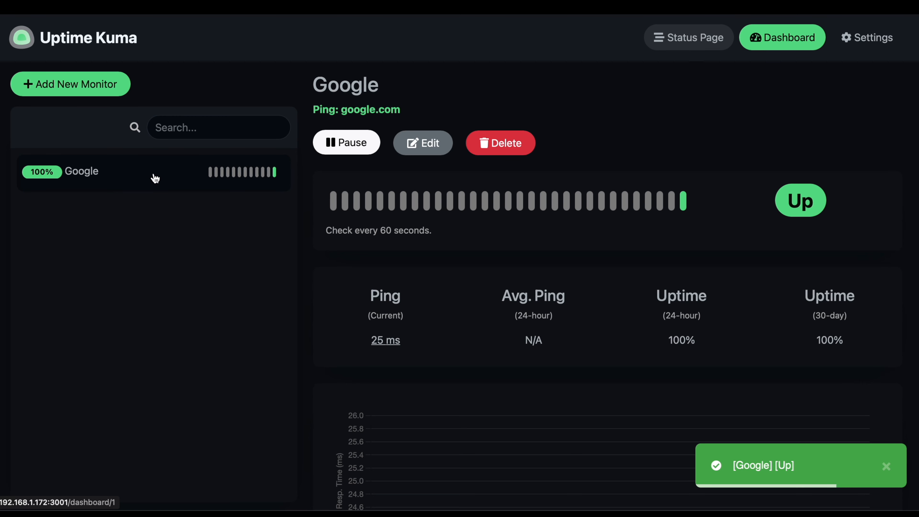
# Add a second Ping monitor with the friendly name NAS and the hostname 192.168.1.128, and save it.
pyautogui.click(101, 93)
pyautogui.click(345, 237)
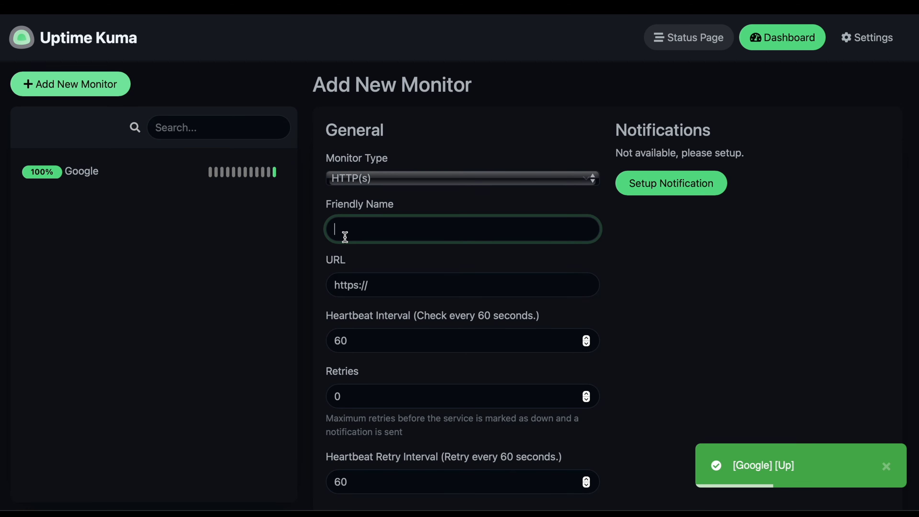
pyautogui.write('NAS')
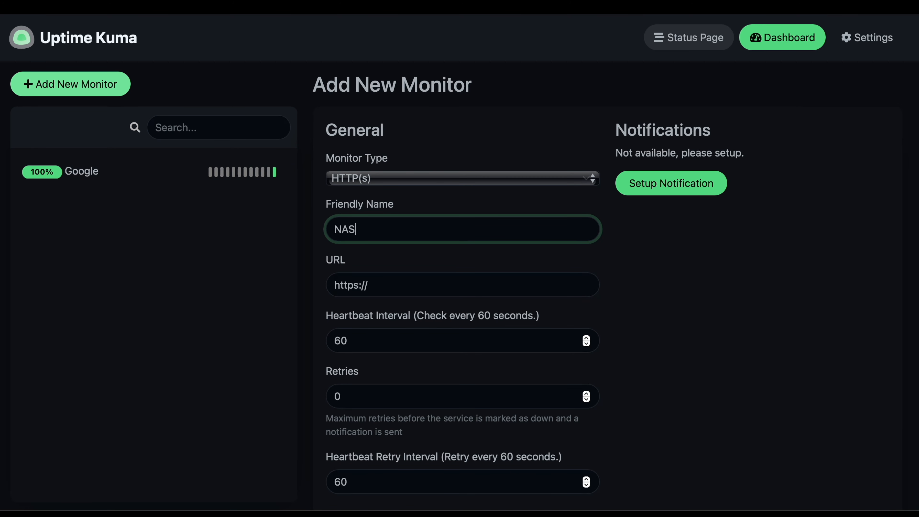
pyautogui.click(381, 181)
pyautogui.click(381, 211)
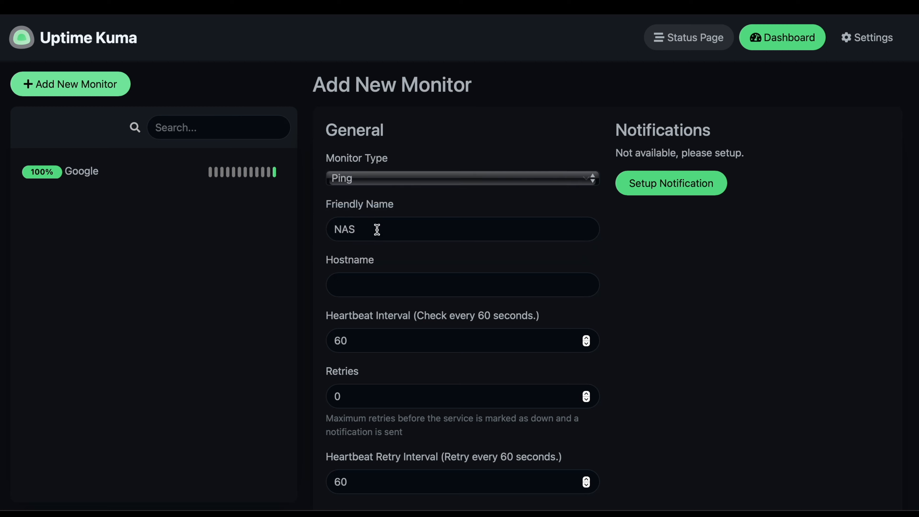
pyautogui.click(380, 282)
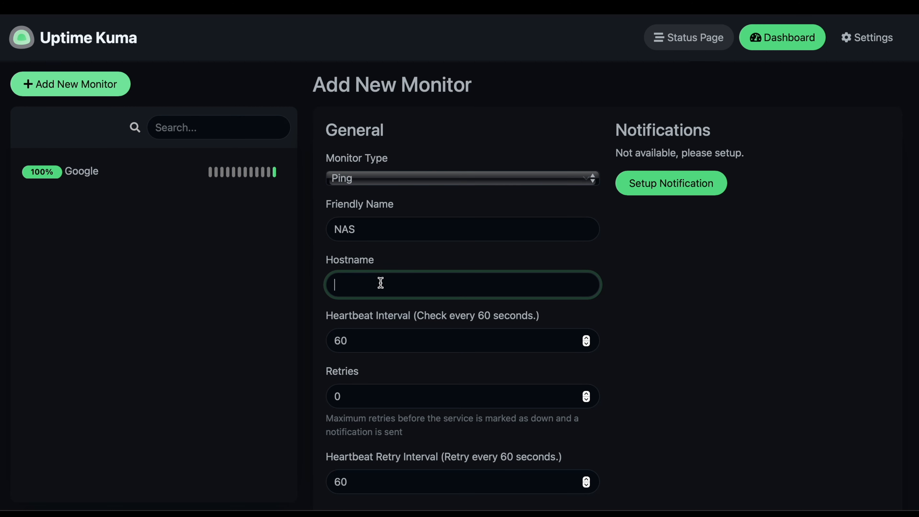
pyautogui.write('192.168.1.128')
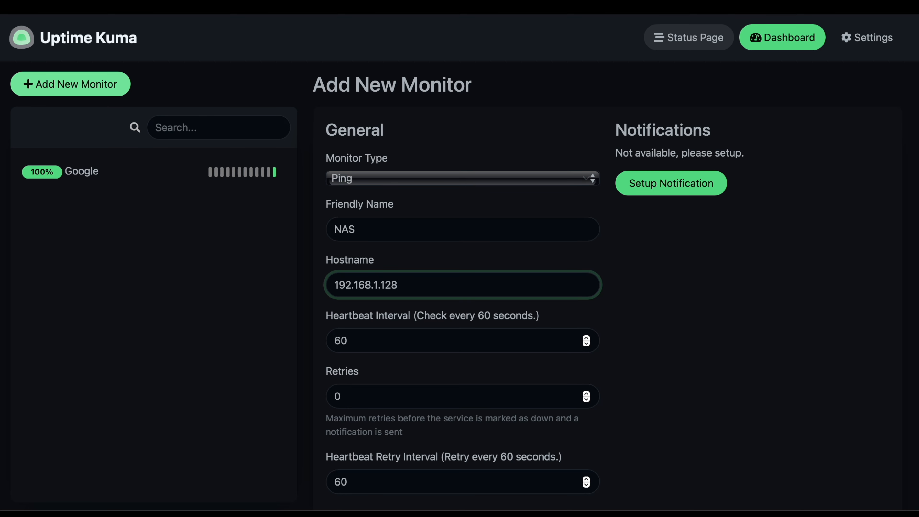
pyautogui.scroll(-5, 561, 343)
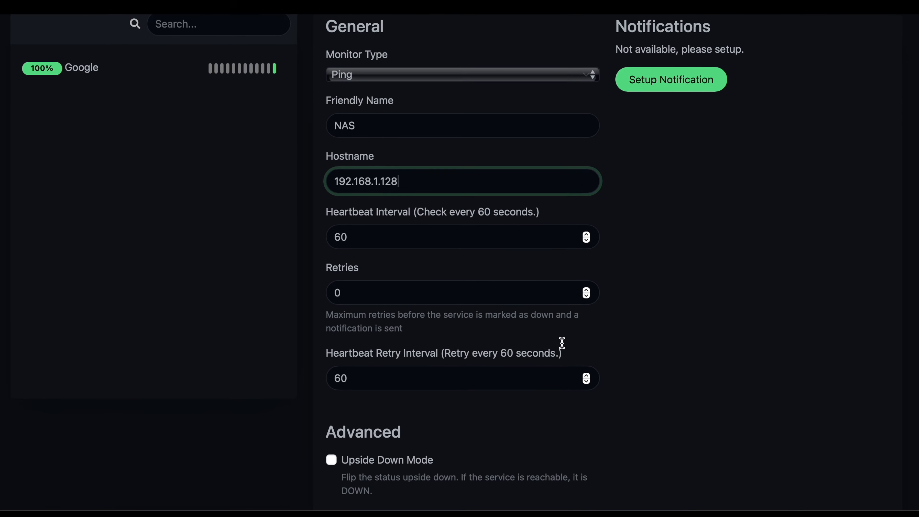
pyautogui.scroll(-3, 562, 343)
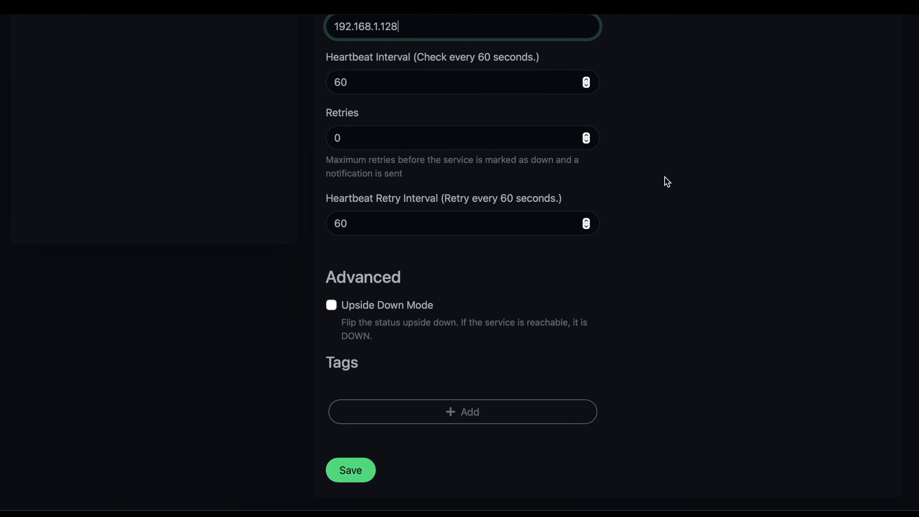
pyautogui.click(334, 484)
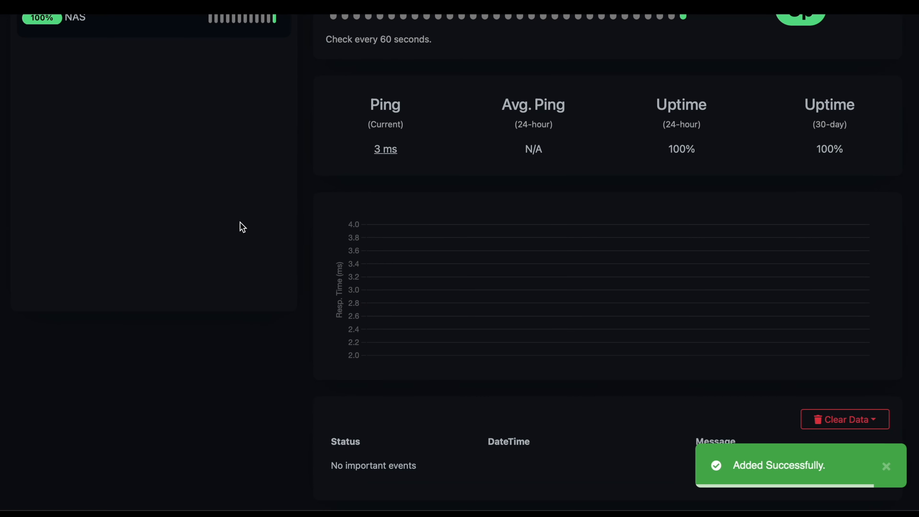
# Start a new Ping monitor with the friendly name Docker Host.
pyautogui.scroll(5, 242, 227)
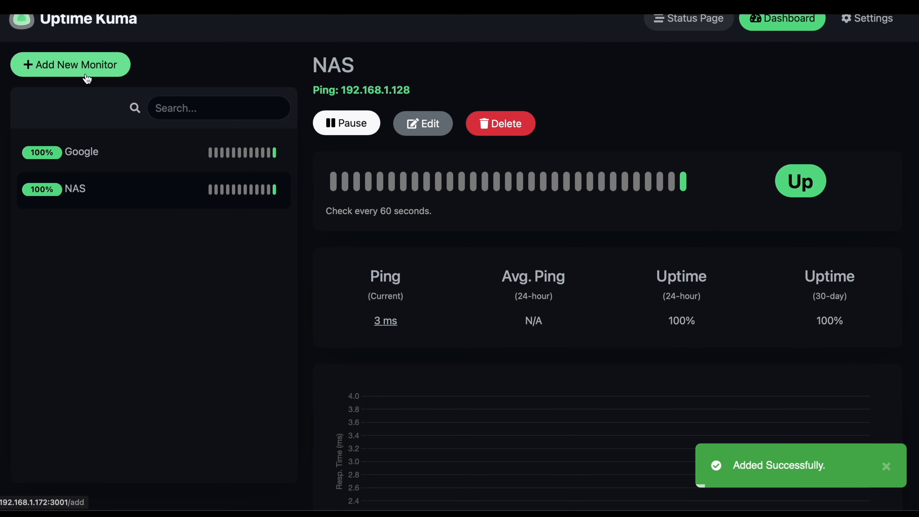
pyautogui.click(70, 64)
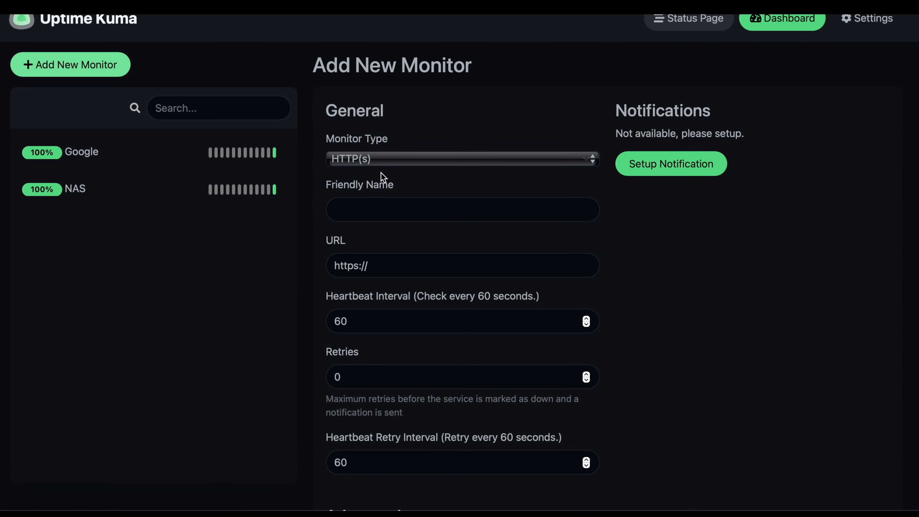
pyautogui.click(387, 159)
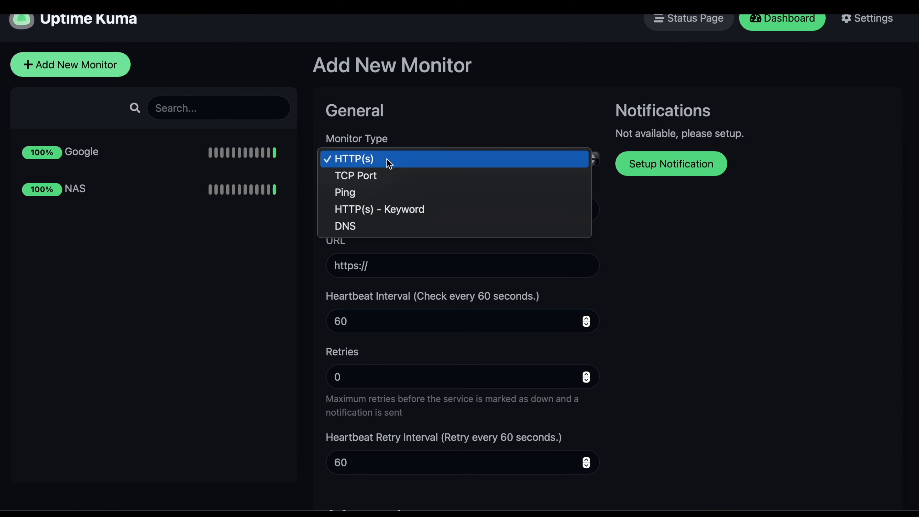
pyautogui.click(389, 193)
pyautogui.click(401, 210)
pyautogui.write('Docker')
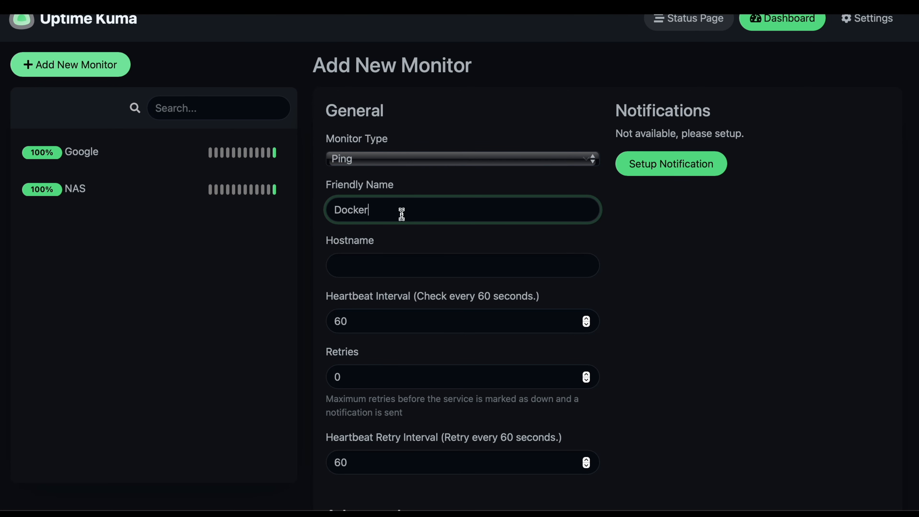
pyautogui.write(' Host')
# Set the Docker Host monitor's hostname to 192.168.1.201 and save the monitor.
pyautogui.click(379, 265)
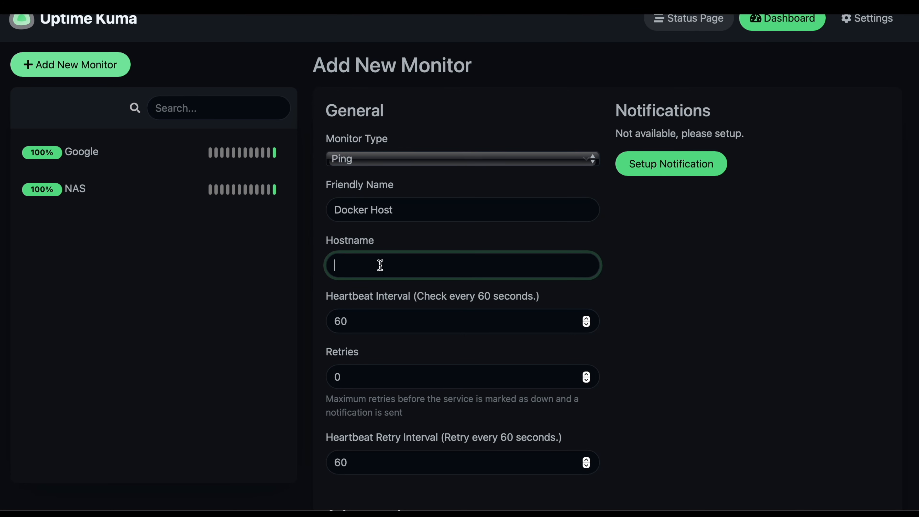
pyautogui.write('192')
pyautogui.write('.168.1.201')
pyautogui.scroll(-5, 638, 313)
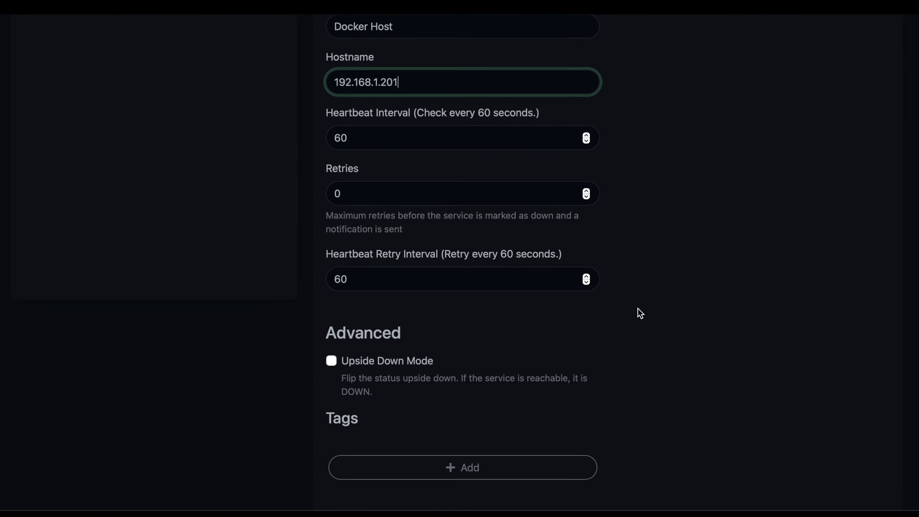
pyautogui.scroll(-2, 640, 313)
pyautogui.click(350, 472)
# Check the Docker Host monitor's status and the dashboard's quick stats, and dismiss the ping alert.
pyautogui.scroll(4, 514, 361)
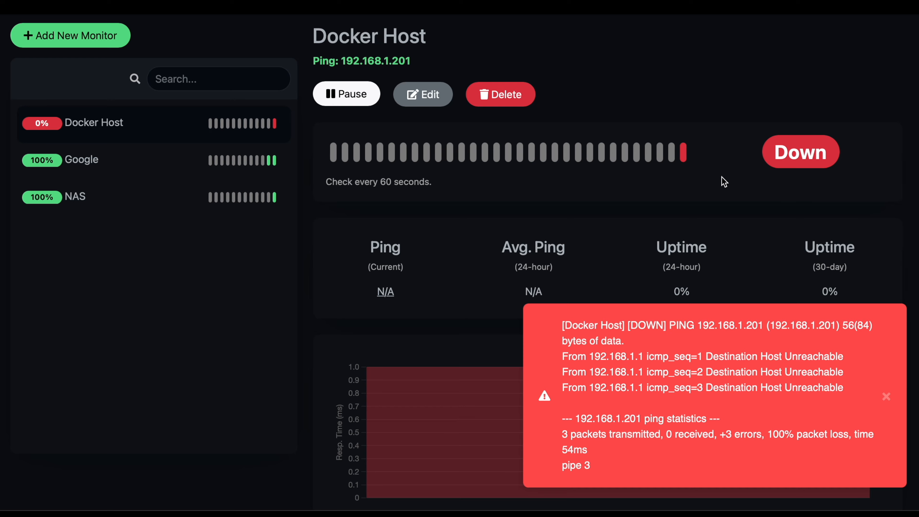
pyautogui.scroll(2, 724, 181)
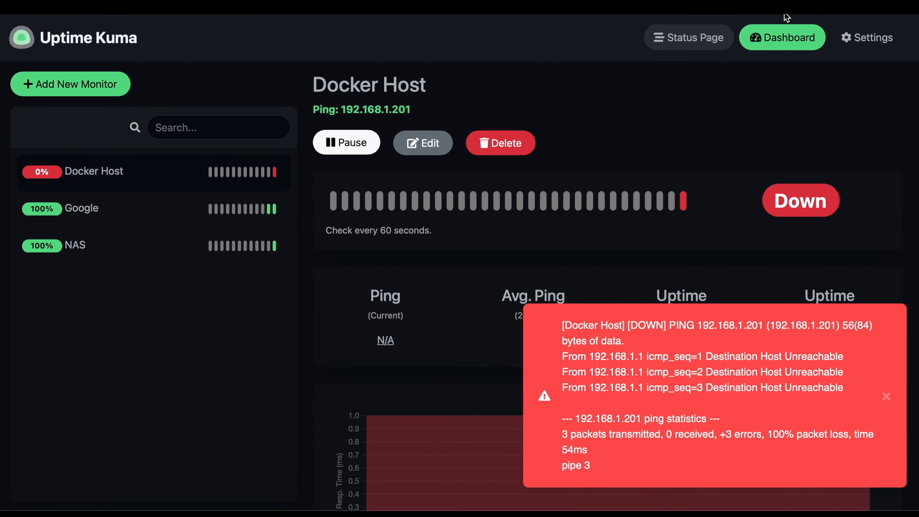
pyautogui.click(778, 36)
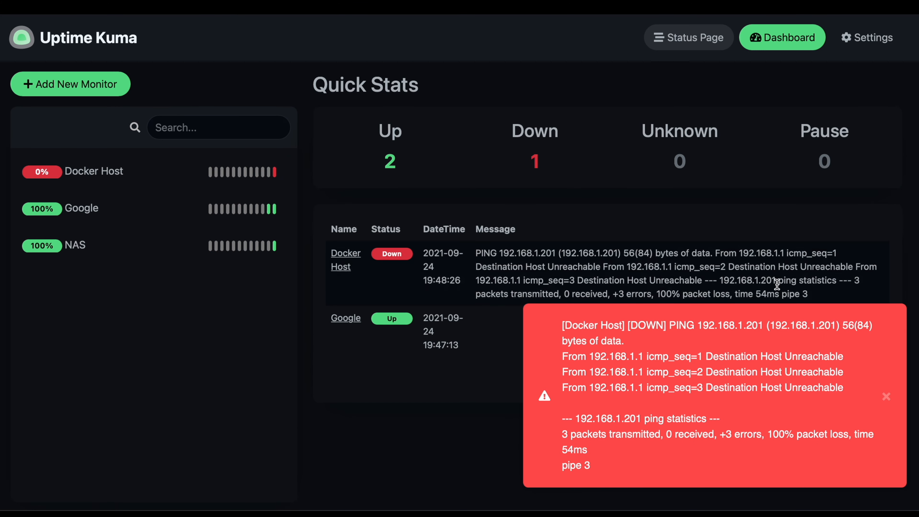
pyautogui.click(886, 397)
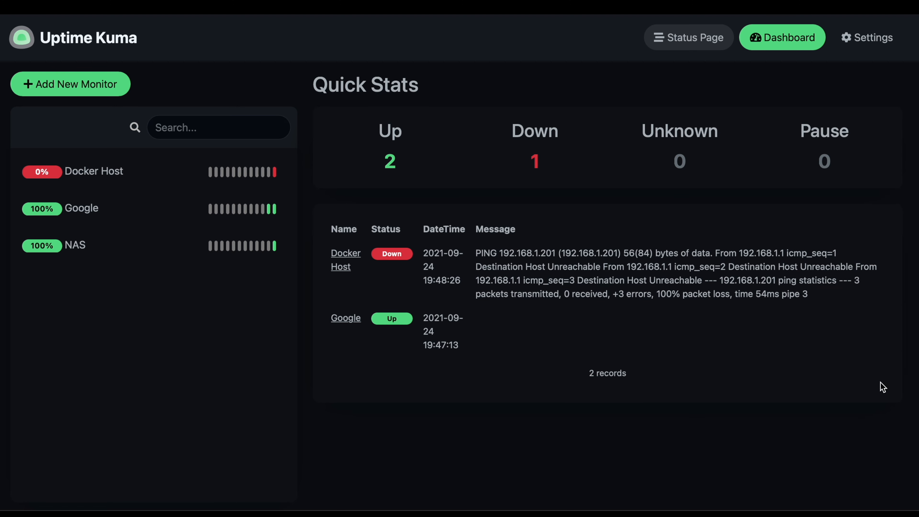
# Open the status page for editing and add the Google monitor to it.
pyautogui.click(694, 45)
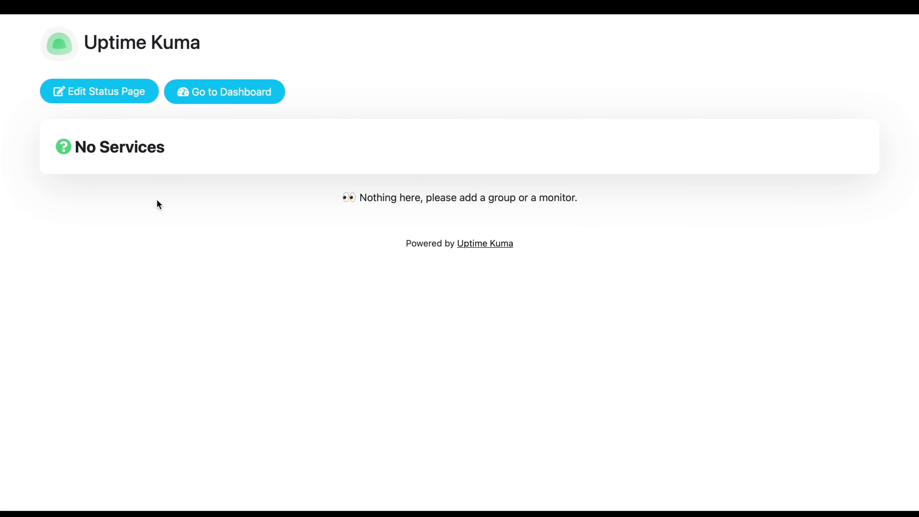
pyautogui.click(105, 104)
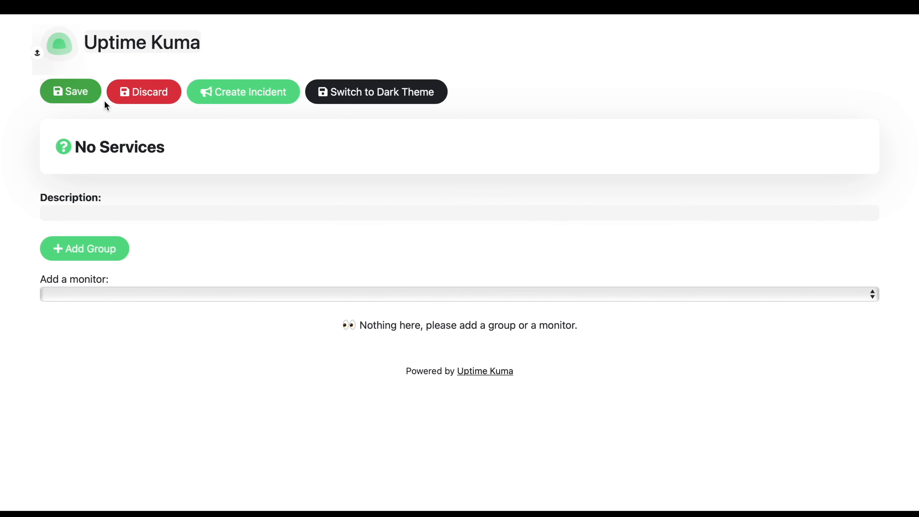
pyautogui.click(95, 291)
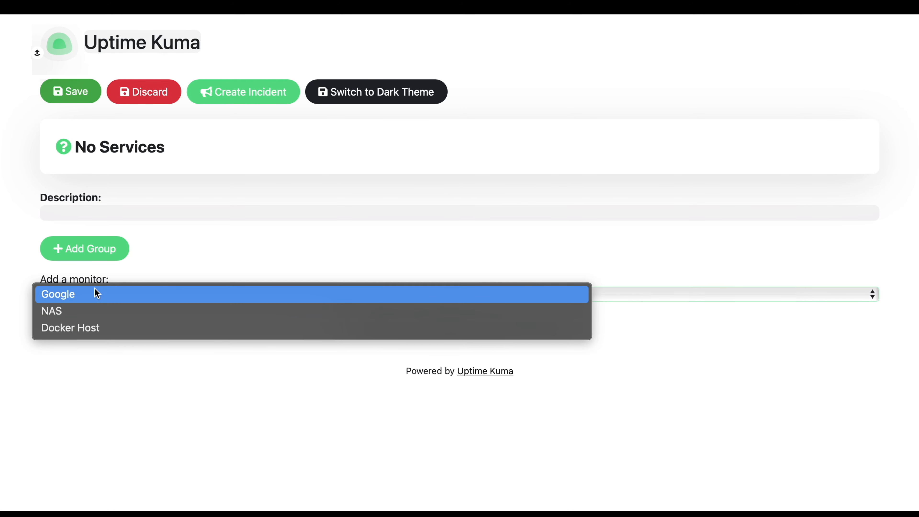
pyautogui.click(107, 294)
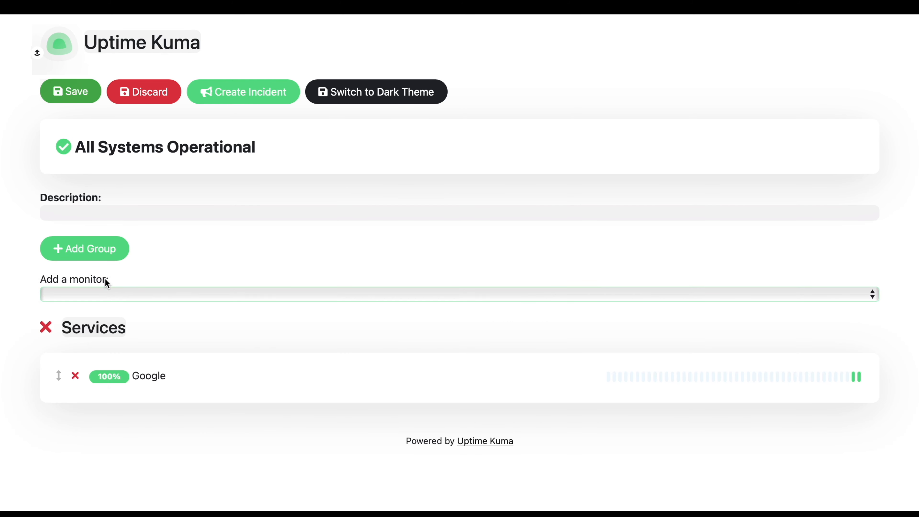
# Add a new group to the status page and add the Docker Host and NAS monitors to the page.
pyautogui.click(106, 251)
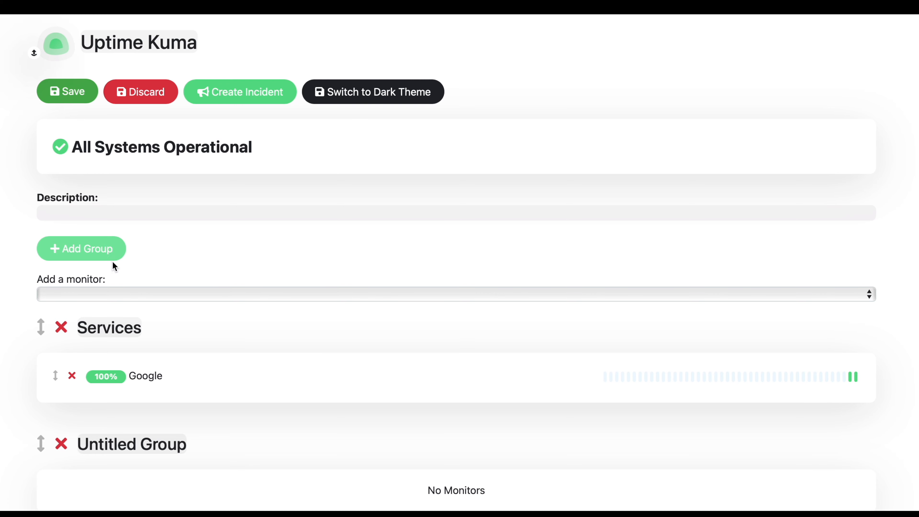
pyautogui.scroll(-3, 183, 332)
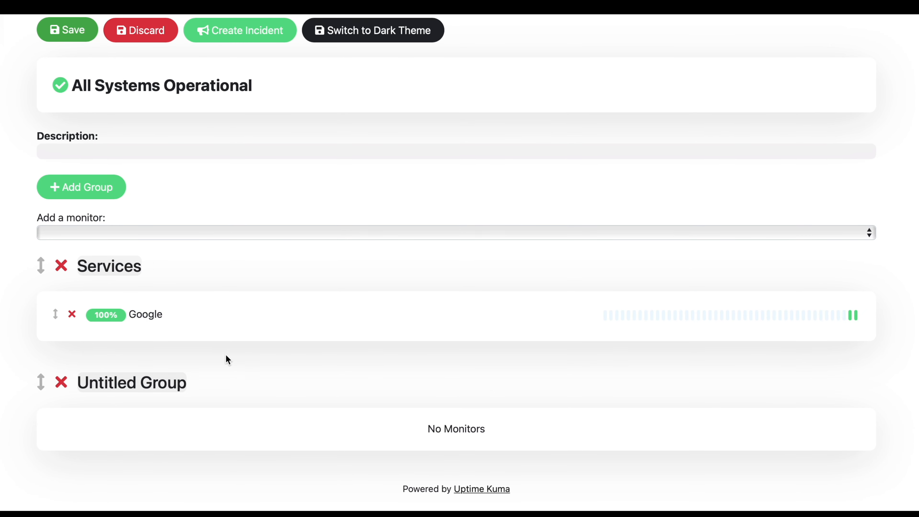
pyautogui.click(104, 235)
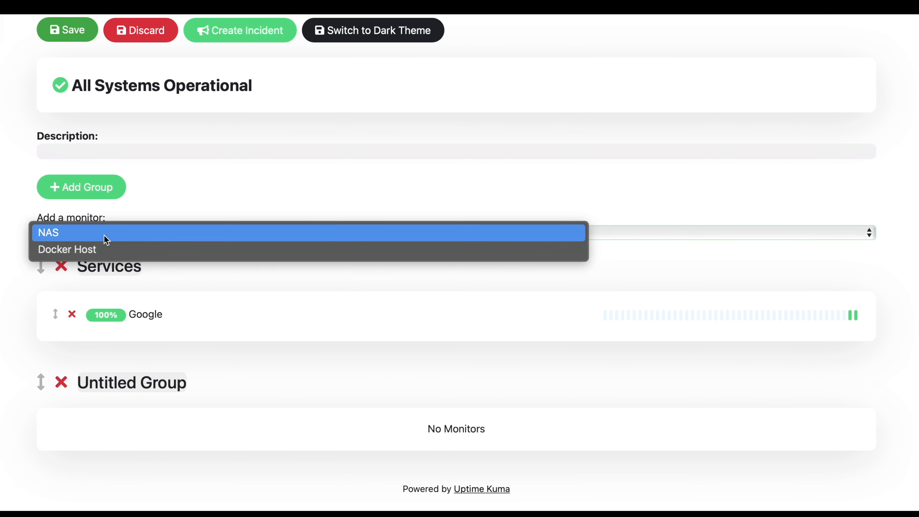
pyautogui.click(103, 248)
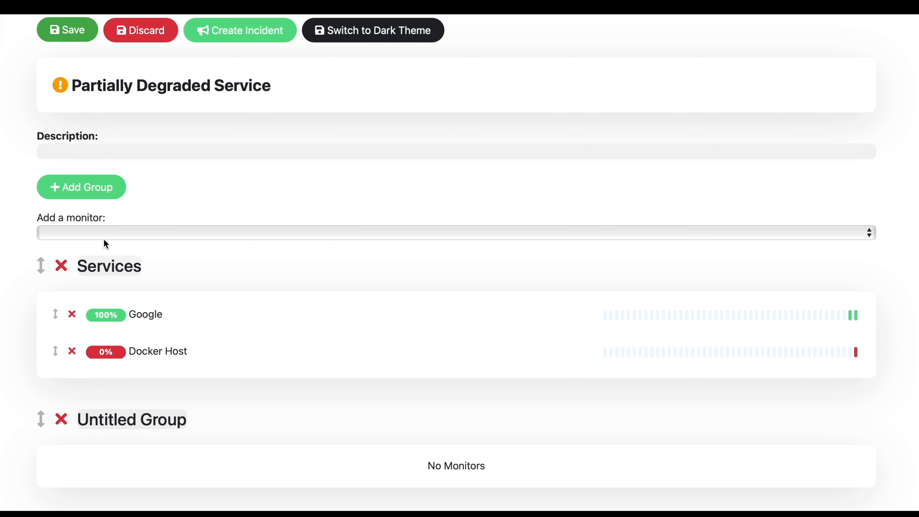
pyautogui.click(104, 239)
pyautogui.click(104, 241)
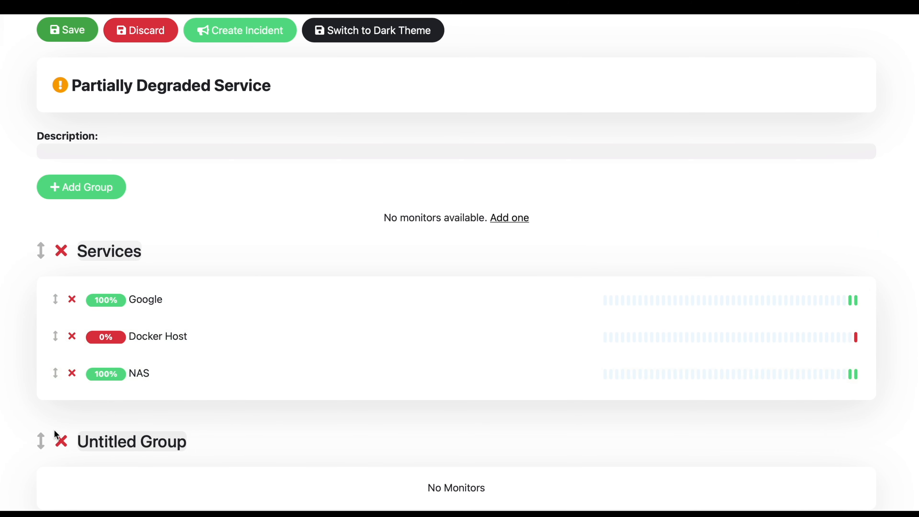
# Rename the untitled status page group as External.
pyautogui.scroll(-2, 61, 444)
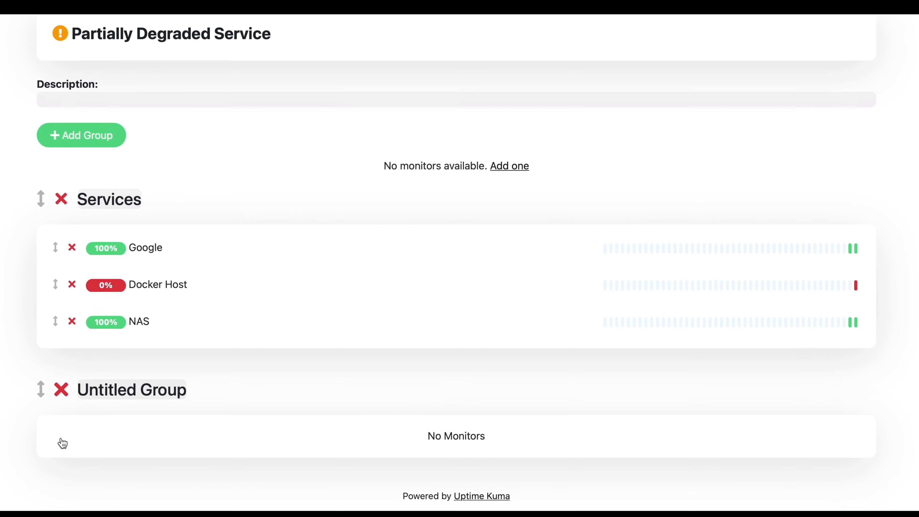
pyautogui.moveTo(182, 385); pyautogui.dragTo(90, 383)
pyautogui.press('BackSpace')
pyautogui.press('BackSpace')
pyautogui.write('Ext433')
pyautogui.press('BackSpace')
pyautogui.press('BackSpace')
pyautogui.press('BackSpace')
pyautogui.write('ernal')
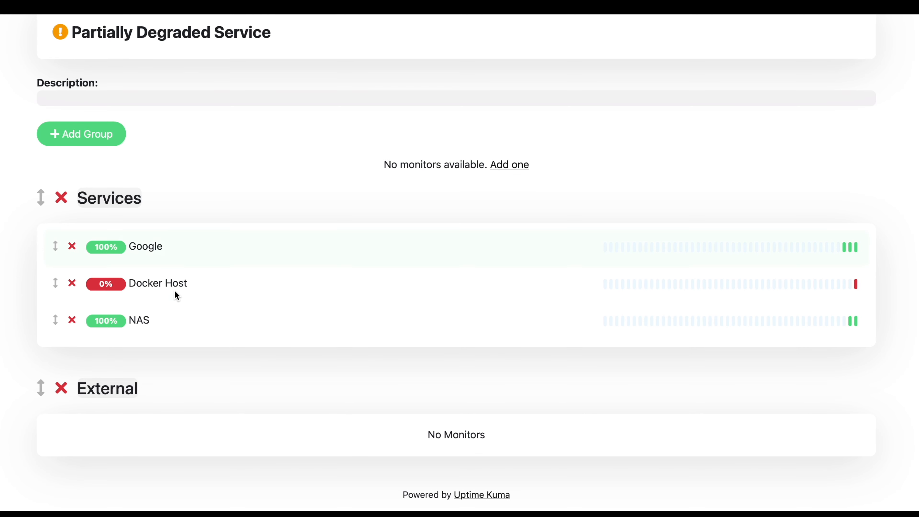
# Move the Google monitor from the Services group into the External group and save the status page.
pyautogui.moveTo(57, 247); pyautogui.dragTo(55, 429)
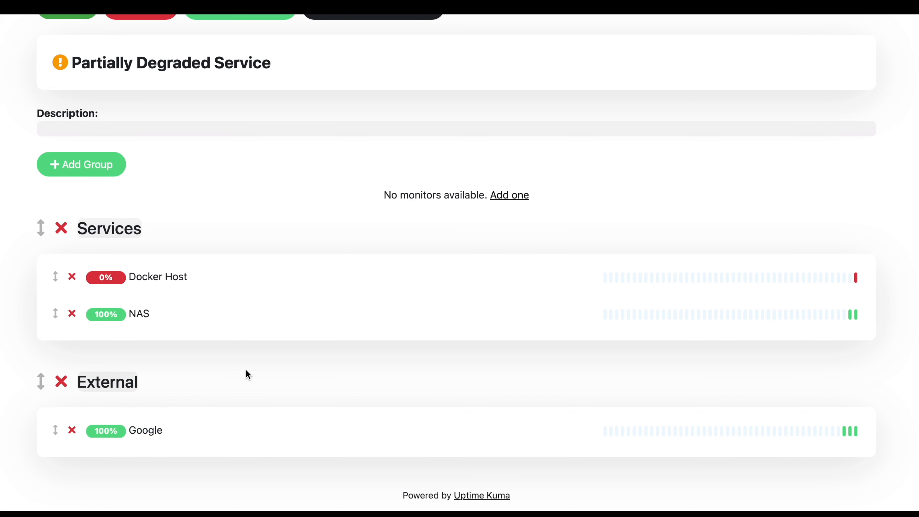
pyautogui.scroll(3, 246, 370)
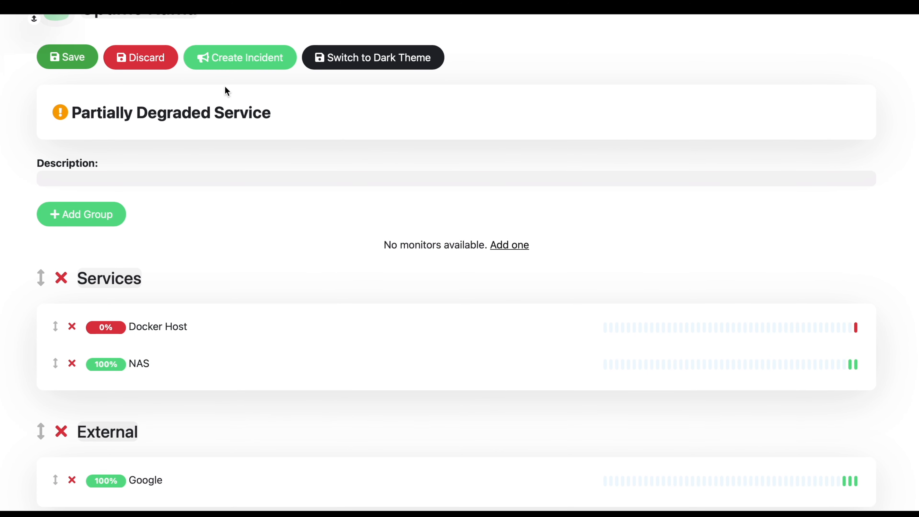
pyautogui.click(72, 58)
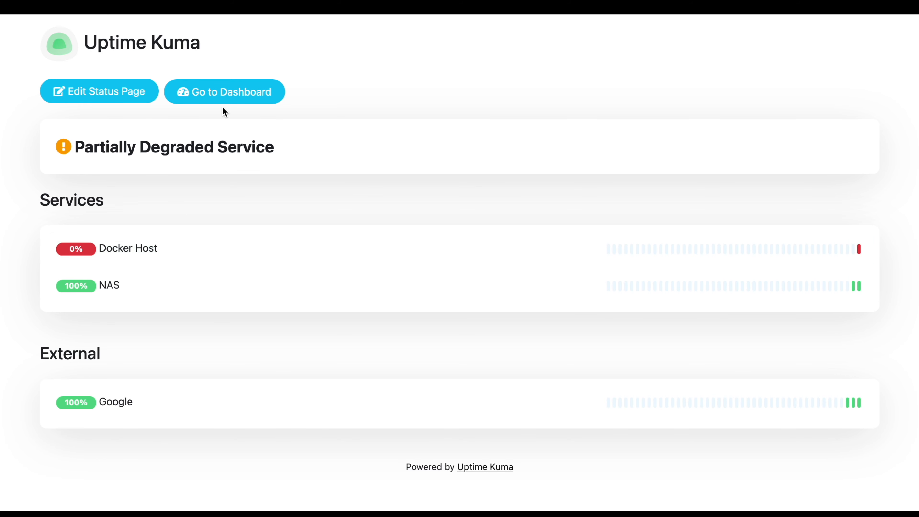
# Return to the dashboard, change the Docker Host monitor's hostname to localhost, and save it.
pyautogui.click(225, 91)
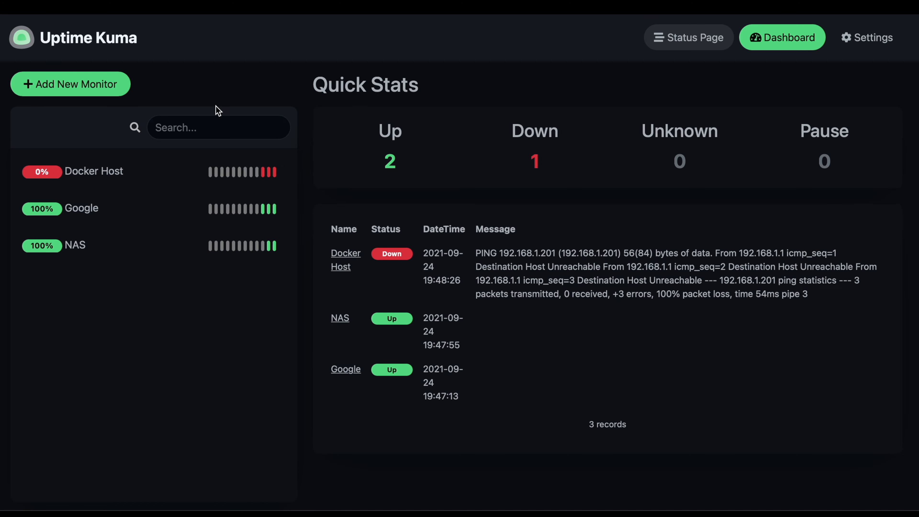
pyautogui.click(183, 175)
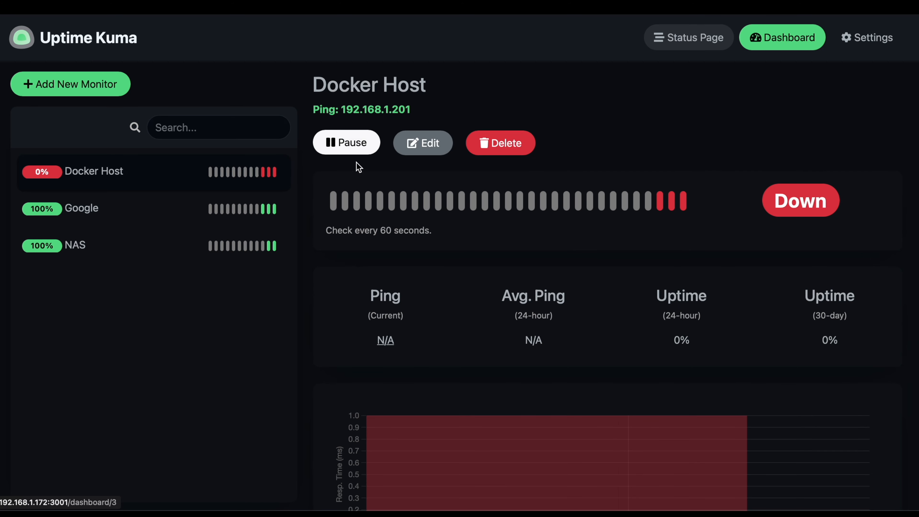
pyautogui.click(423, 142)
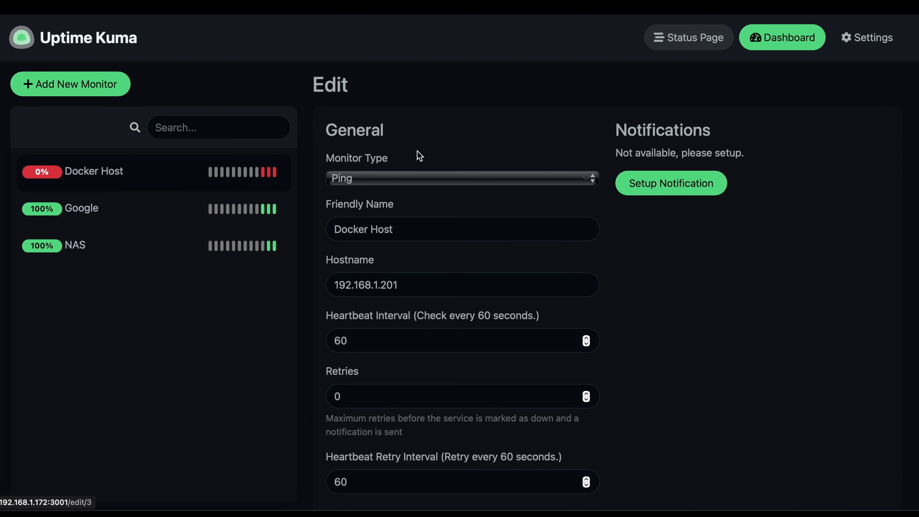
pyautogui.scroll(-1, 422, 275)
pyautogui.tripleClick(422, 272)
pyautogui.write('localhost')
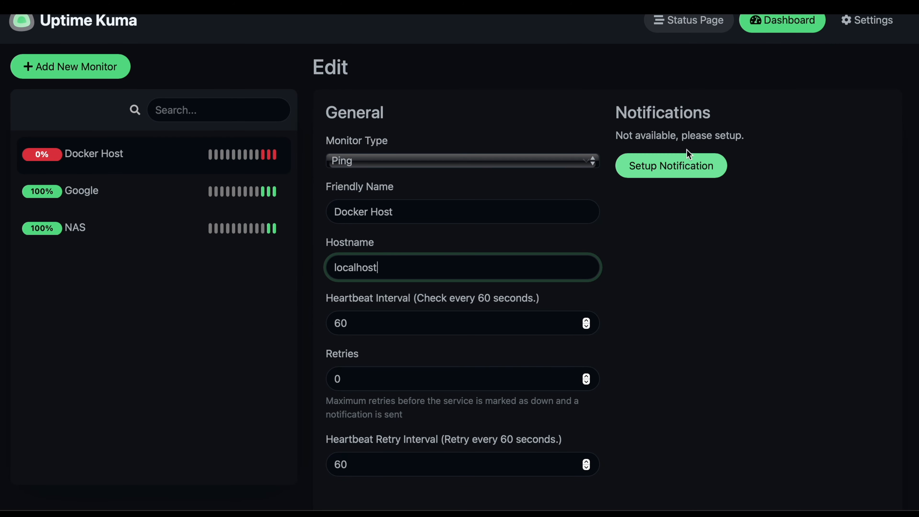
pyautogui.scroll(-4, 723, 202)
pyautogui.scroll(-2, 725, 204)
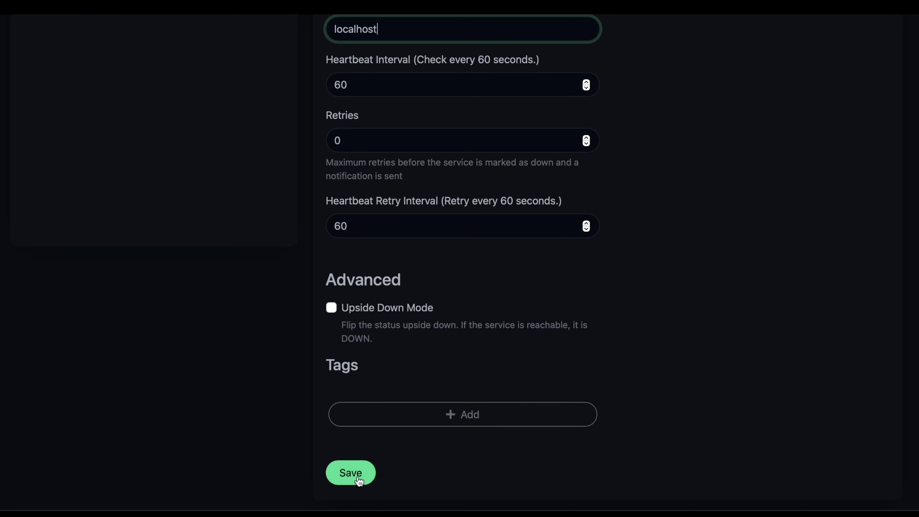
pyautogui.click(350, 473)
# Review the dashboard's event list and the Docker Host monitor's response chart and event history.
pyautogui.scroll(7, 620, 361)
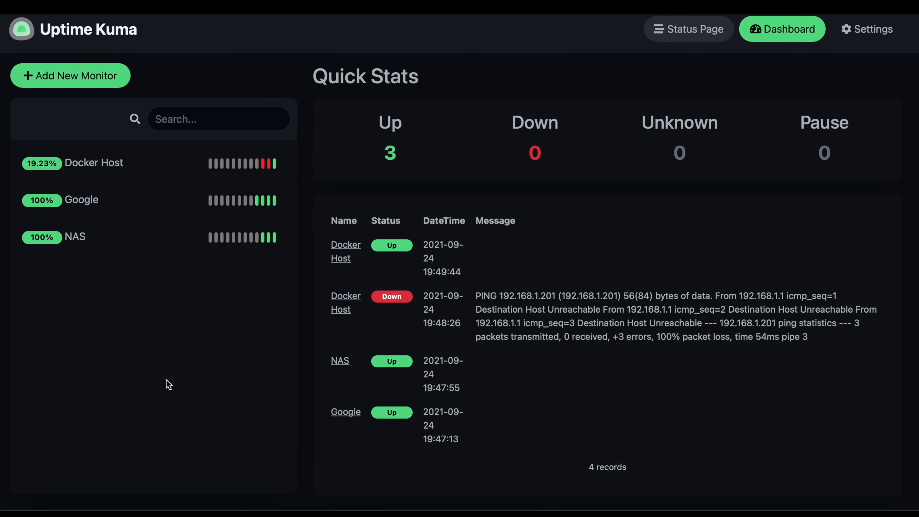
pyautogui.scroll(1, 169, 384)
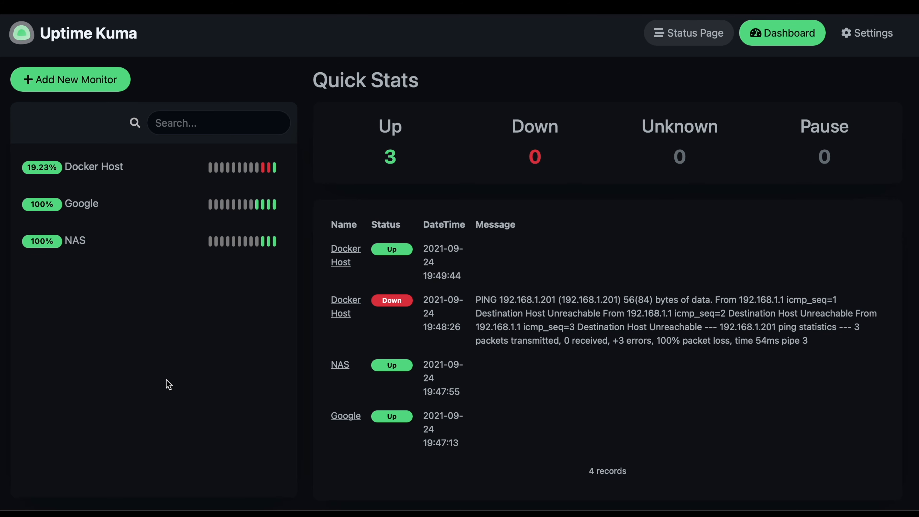
pyautogui.click(332, 255)
pyautogui.scroll(-8, 342, 249)
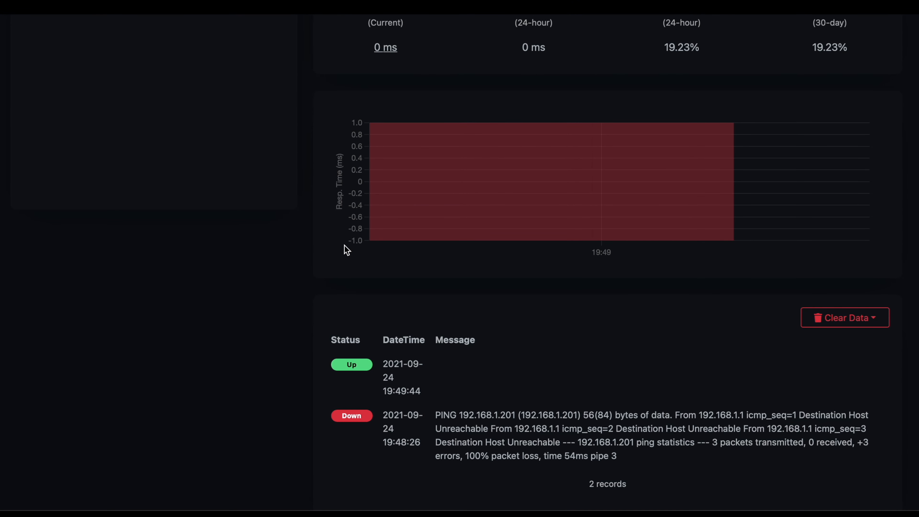
pyautogui.scroll(8, 345, 248)
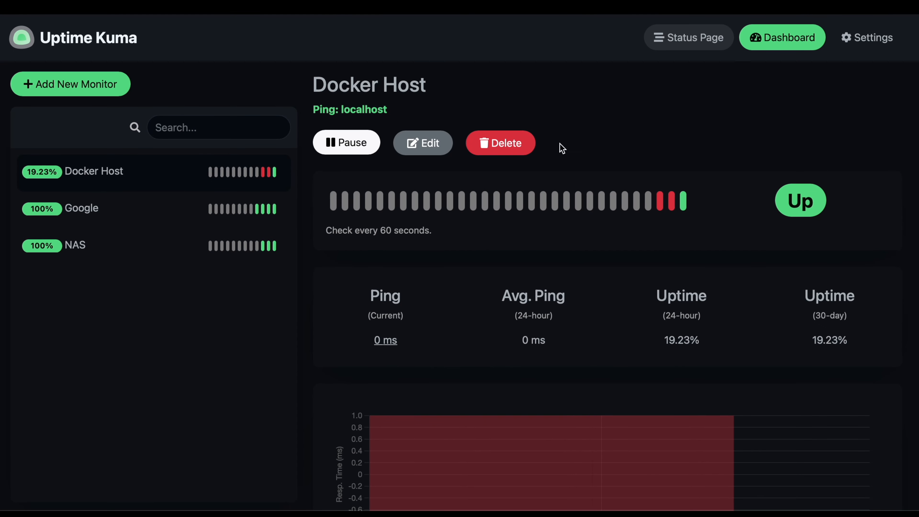
# Open the application settings and set the heartbeat bar theme to Bottom.
pyautogui.click(868, 43)
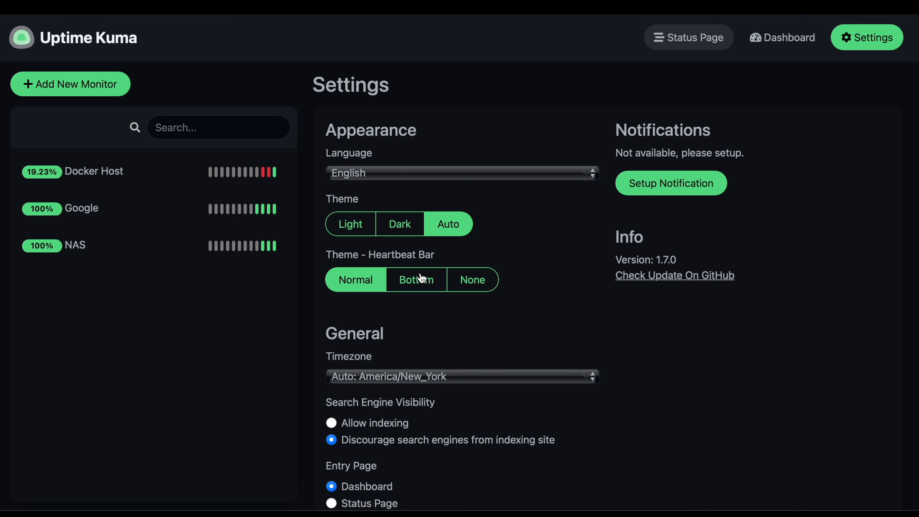
pyautogui.click(412, 286)
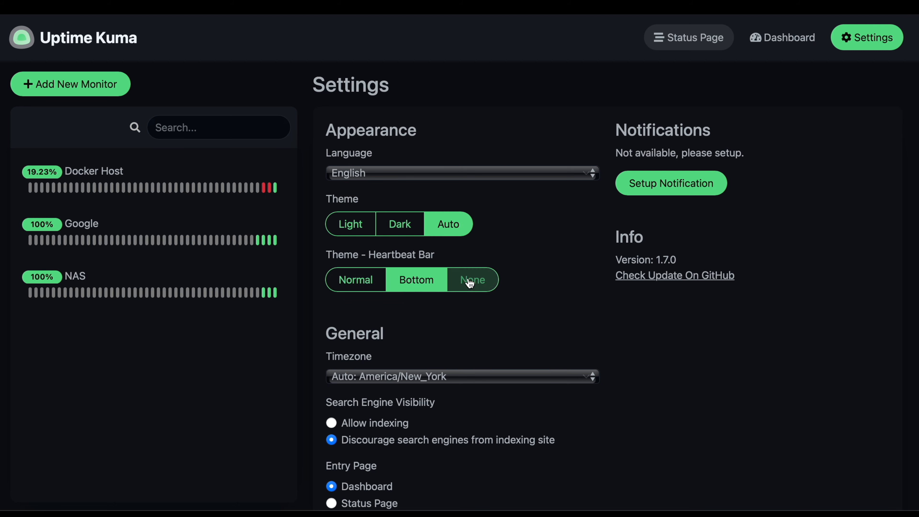
# Set the heartbeat bar theme to Normal and the overall appearance theme to Dark.
pyautogui.click(356, 286)
pyautogui.click(355, 226)
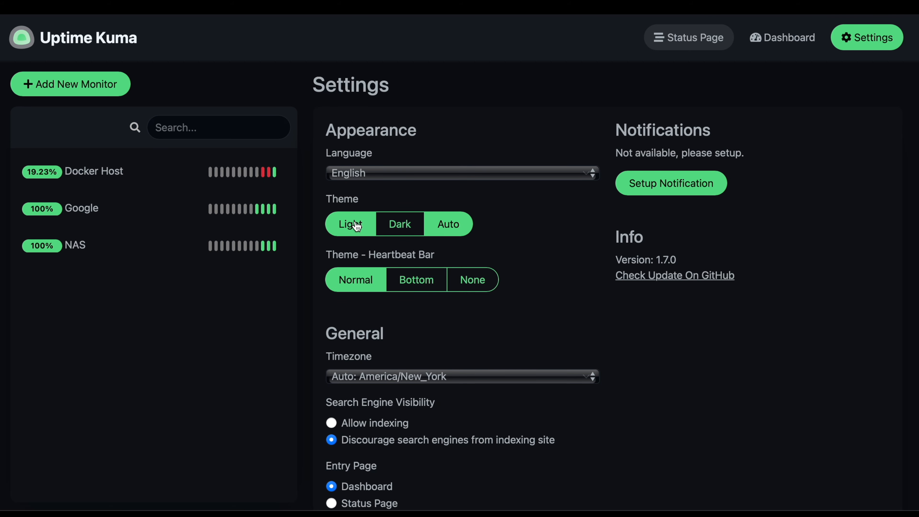
pyautogui.click(398, 229)
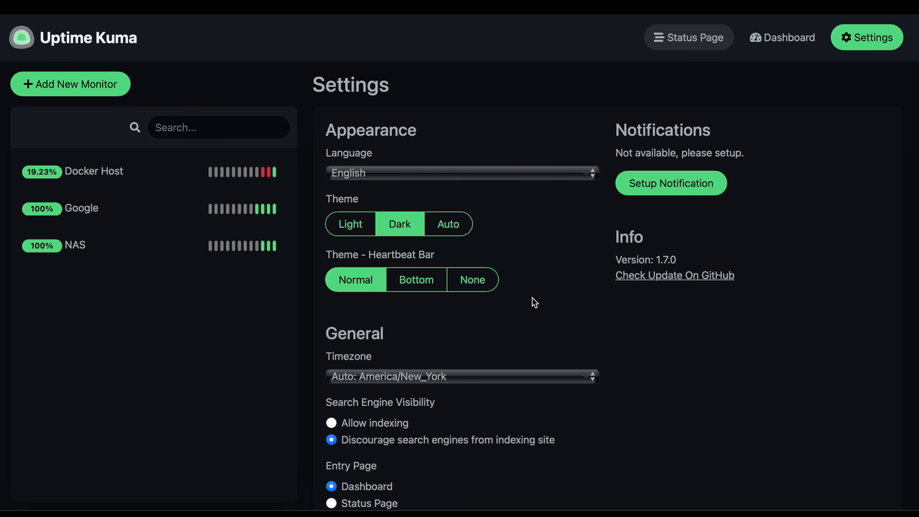
# Review the remaining settings, including timezone, search engine visibility, entry page, password change, 2FA, backup export and import, and the advanced options.
pyautogui.scroll(-5, 532, 297)
pyautogui.scroll(-2, 532, 298)
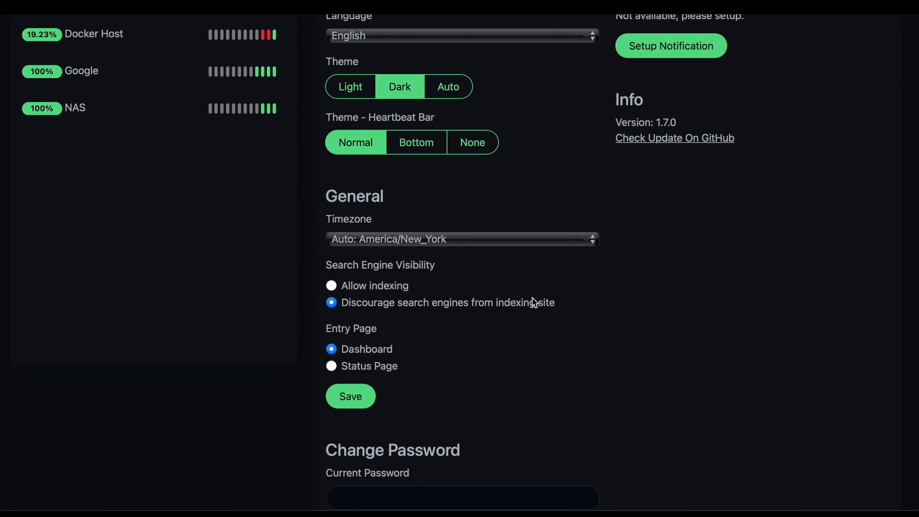
pyautogui.scroll(-3, 531, 297)
pyautogui.scroll(-7, 532, 297)
pyautogui.scroll(-6, 533, 299)
pyautogui.scroll(-8, 532, 299)
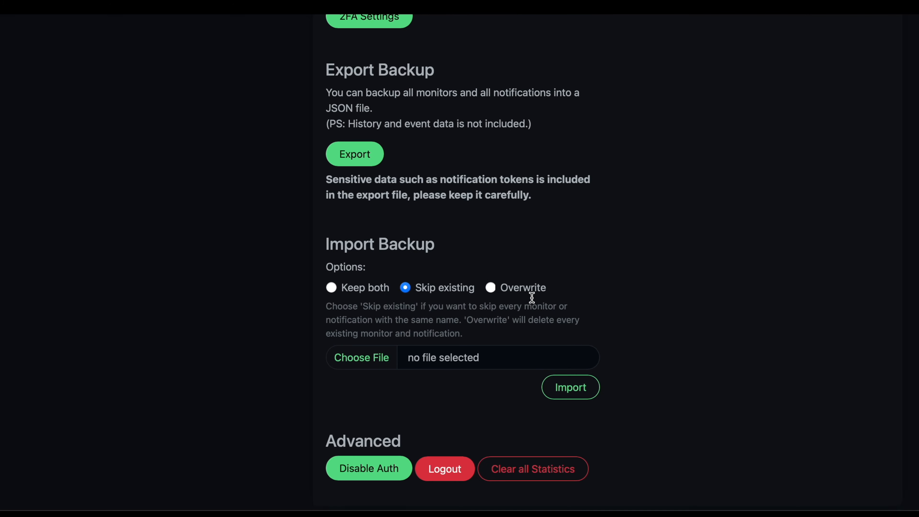
pyautogui.scroll(9, 532, 297)
pyautogui.scroll(18, 532, 297)
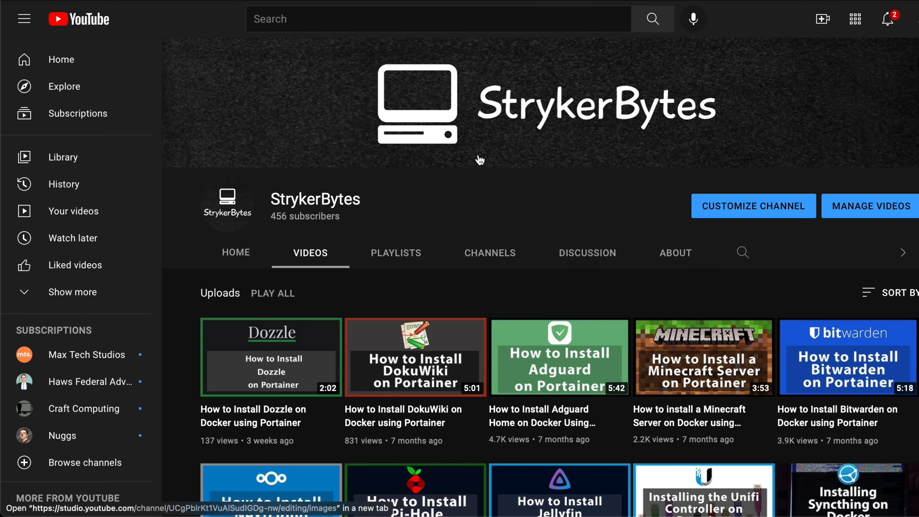
# Switch to YouTube and browse the uploaded videos on the StrykerBytes channel.
pyautogui.scroll(-5, 479, 160)
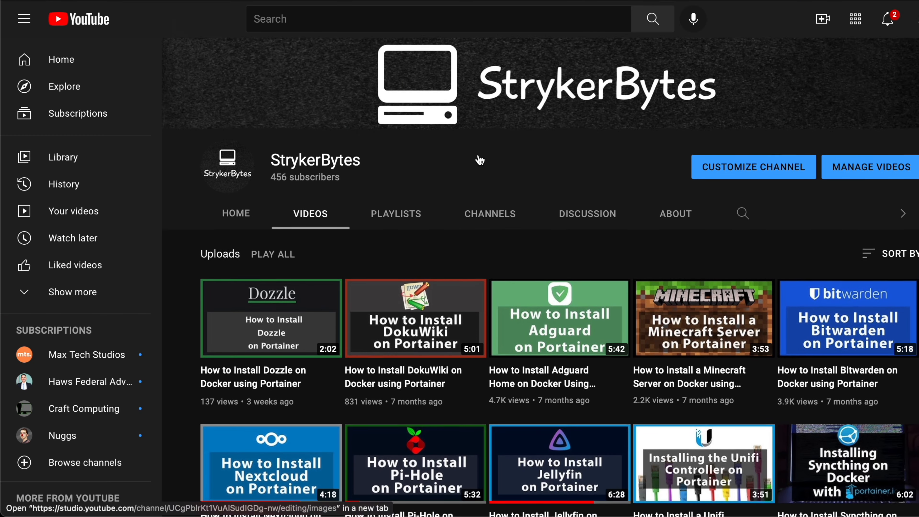
pyautogui.scroll(-1, 479, 160)
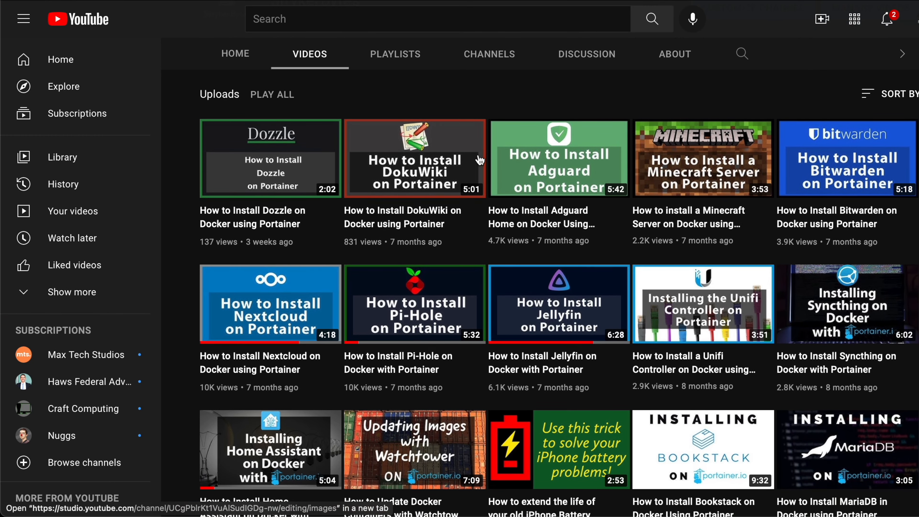
pyautogui.scroll(-1, 480, 160)
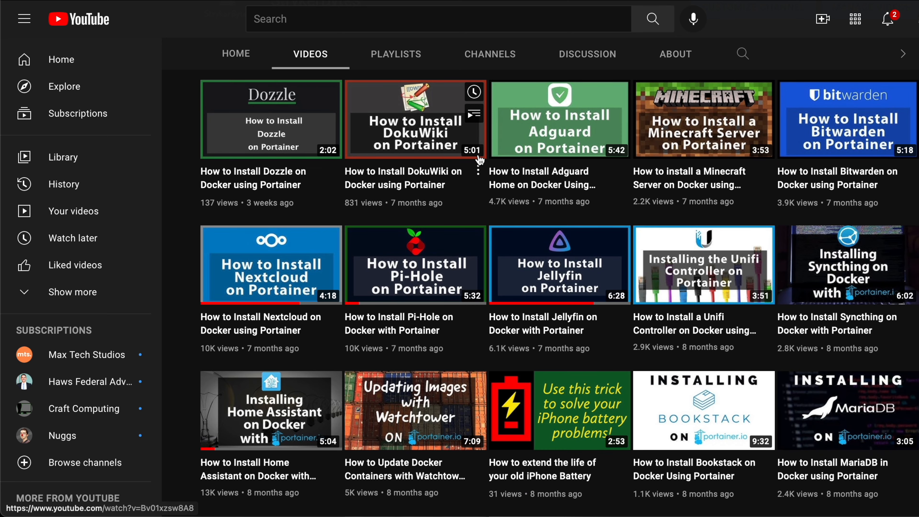